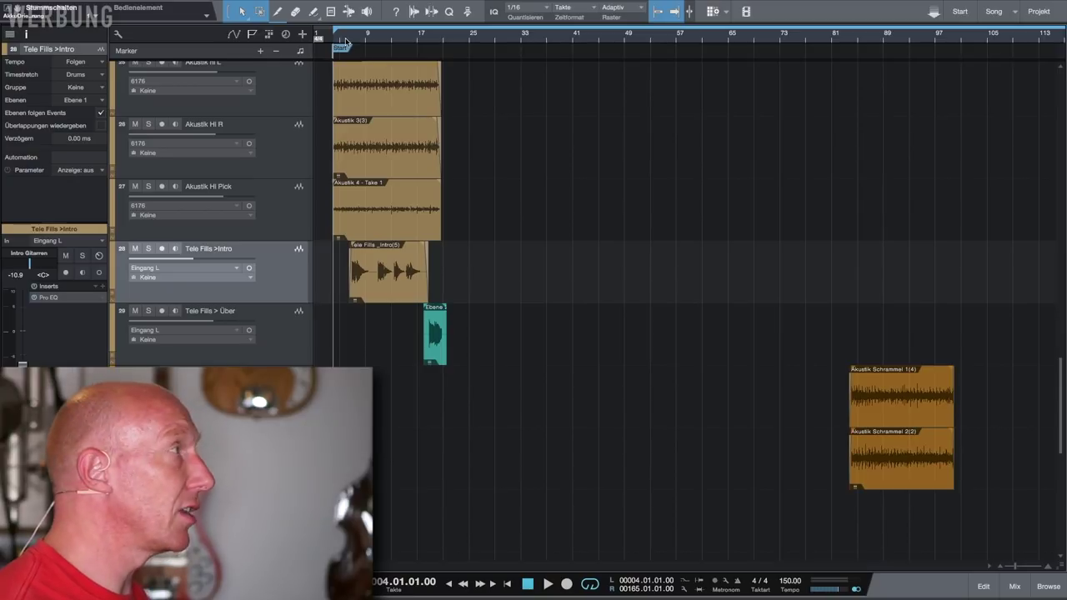
- Play the intro section from the Start marker to hear the acoustic guitars and the Tele fills
key("space")
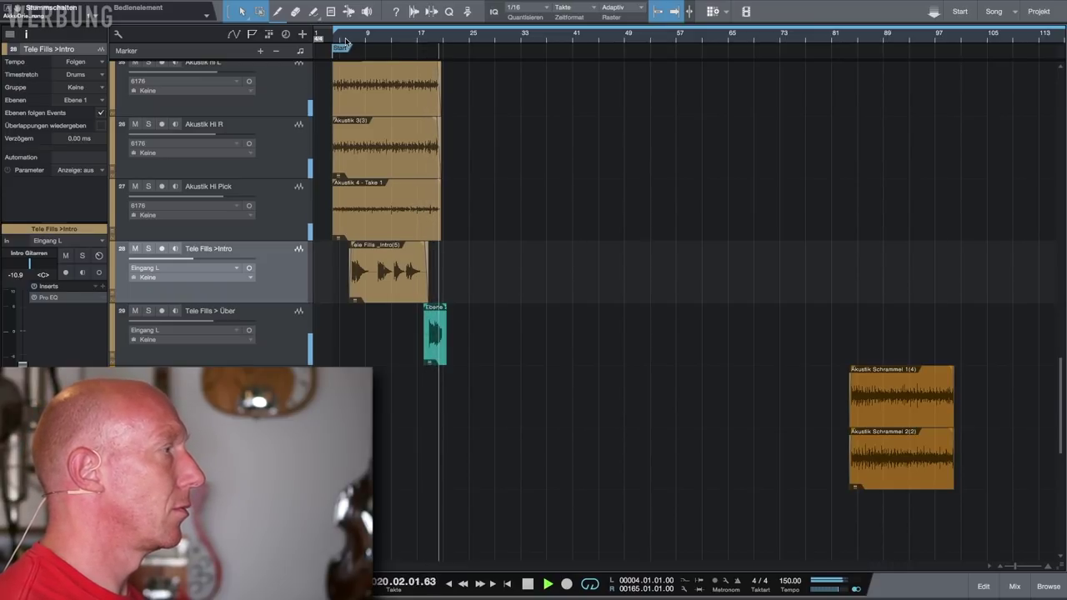
key("space")
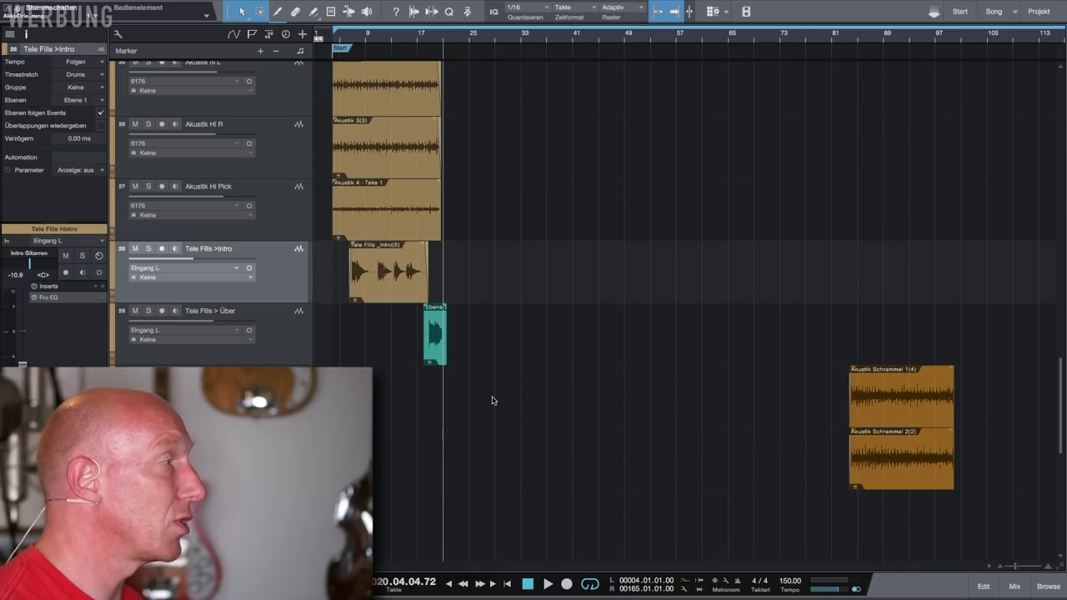
- Solo the Orgel track and play it from about bar 17
scroll(492, 401, "down", 7)
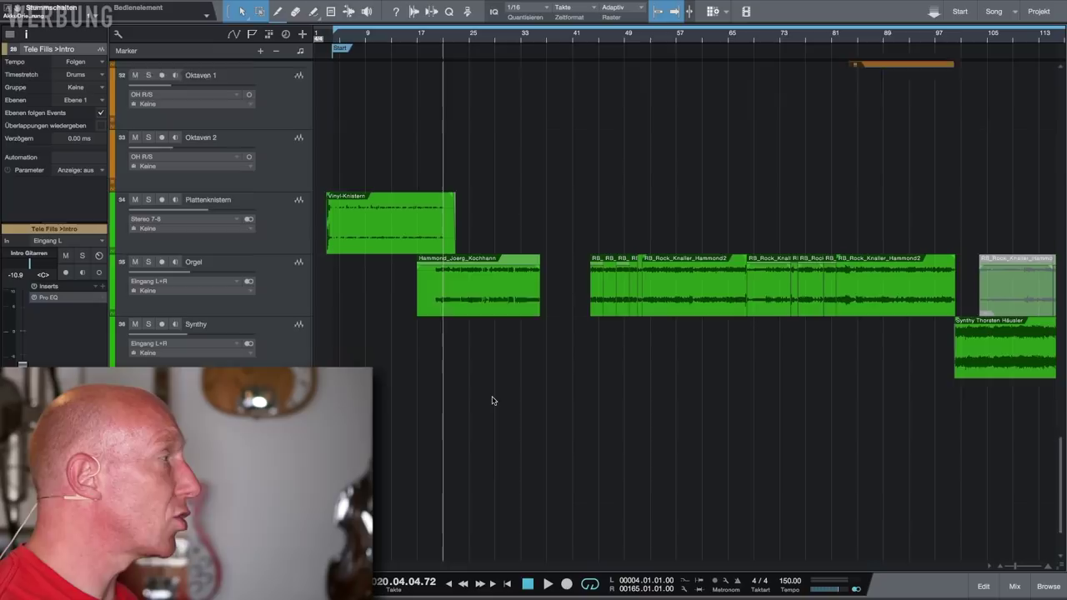
left_click(280, 273)
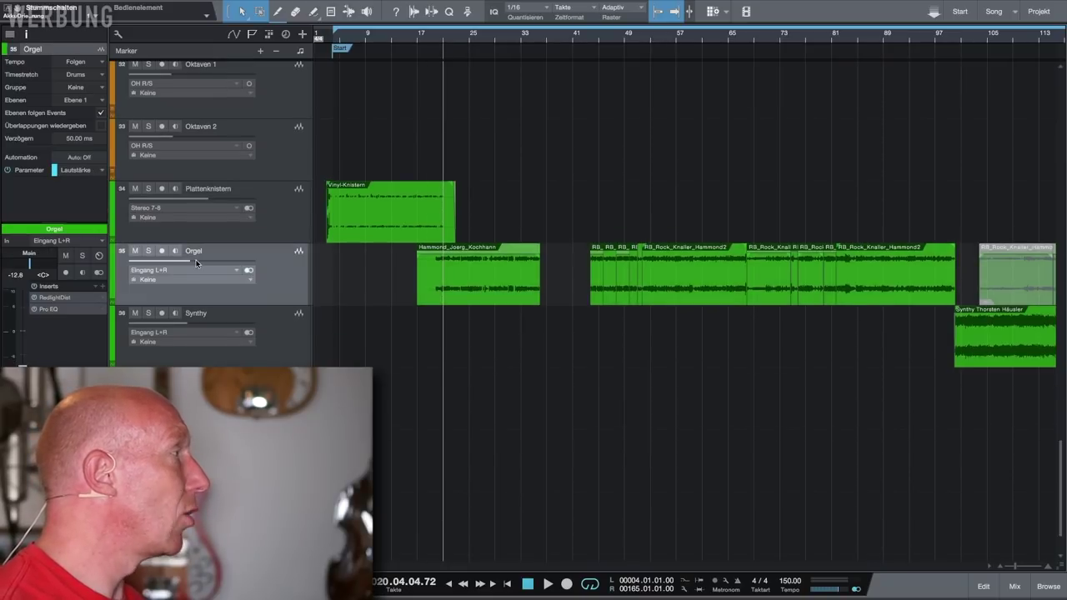
left_click(148, 250)
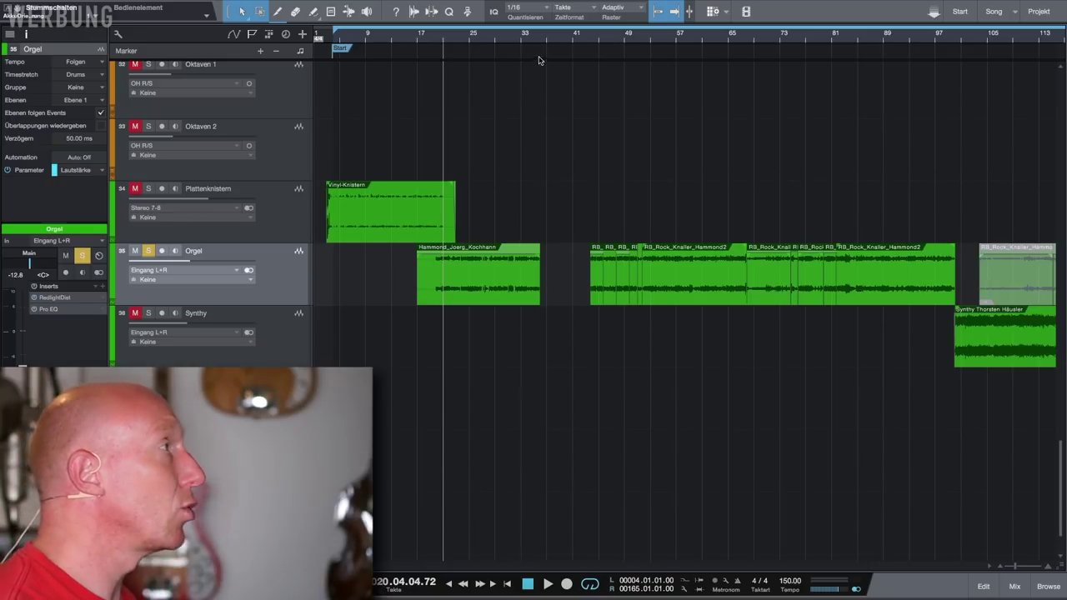
left_click(422, 38)
key("space")
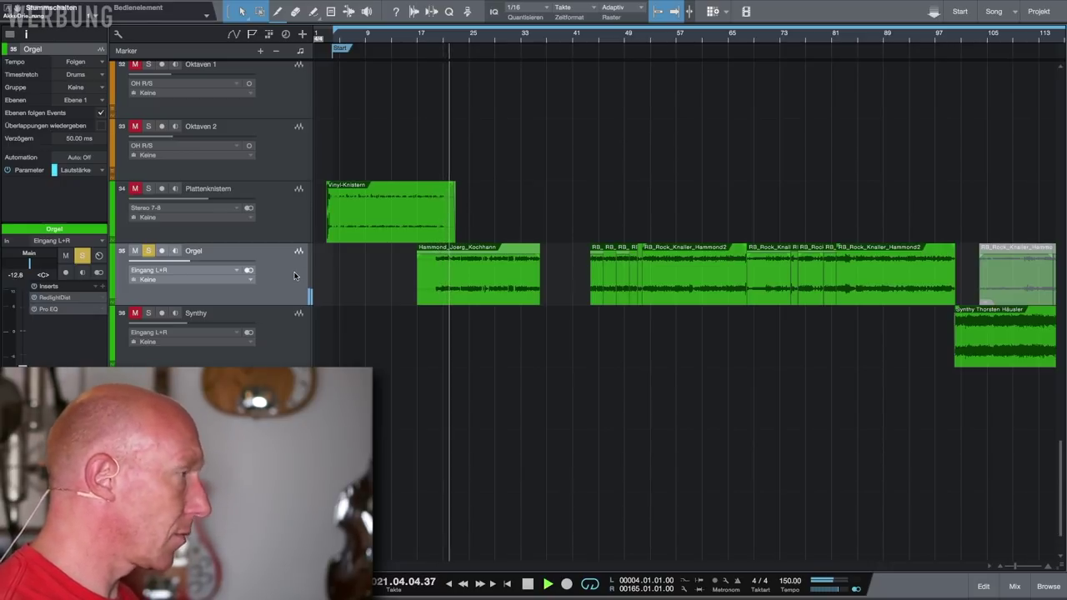
- Show the mixer and expand the Orgel channel to display its inserts
key("F3")
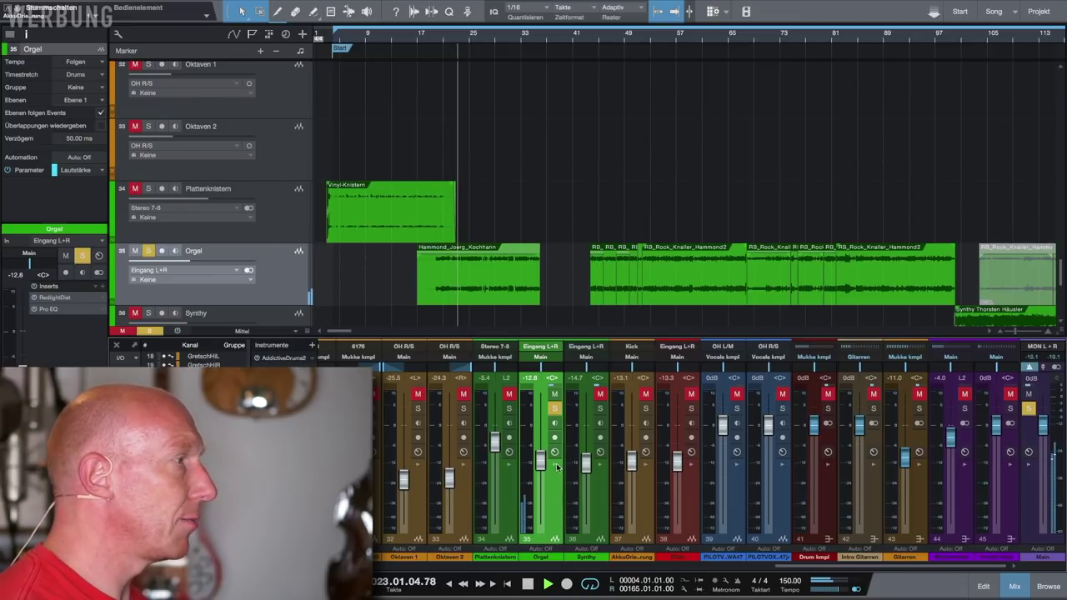
left_click(554, 465)
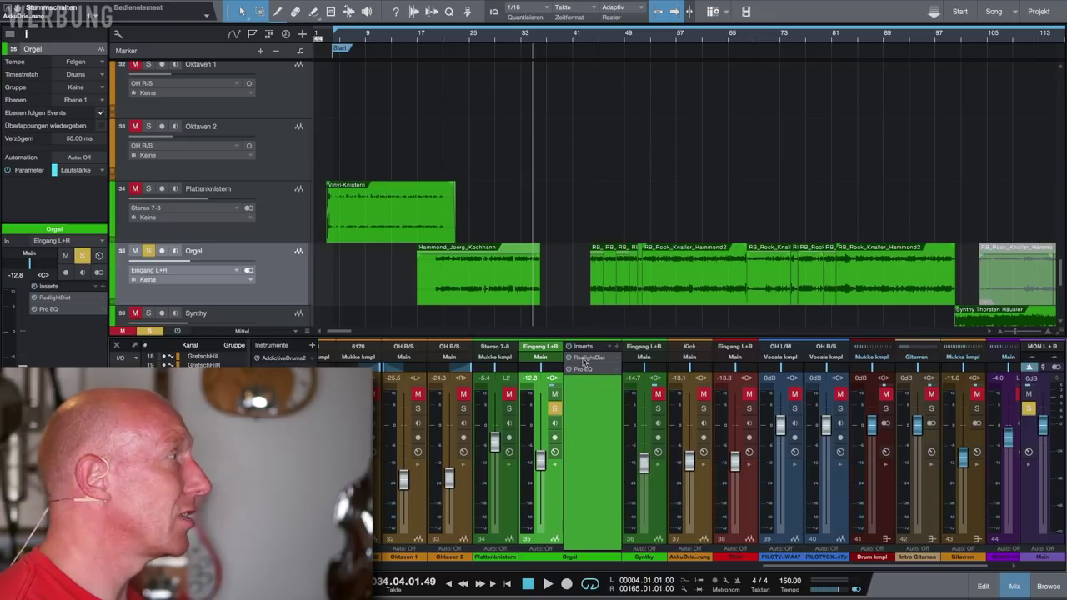
- Unsolo the Orgel, play it in the full mix from about bar 18 and lower its volume to -13.5 dB
left_click(554, 408)
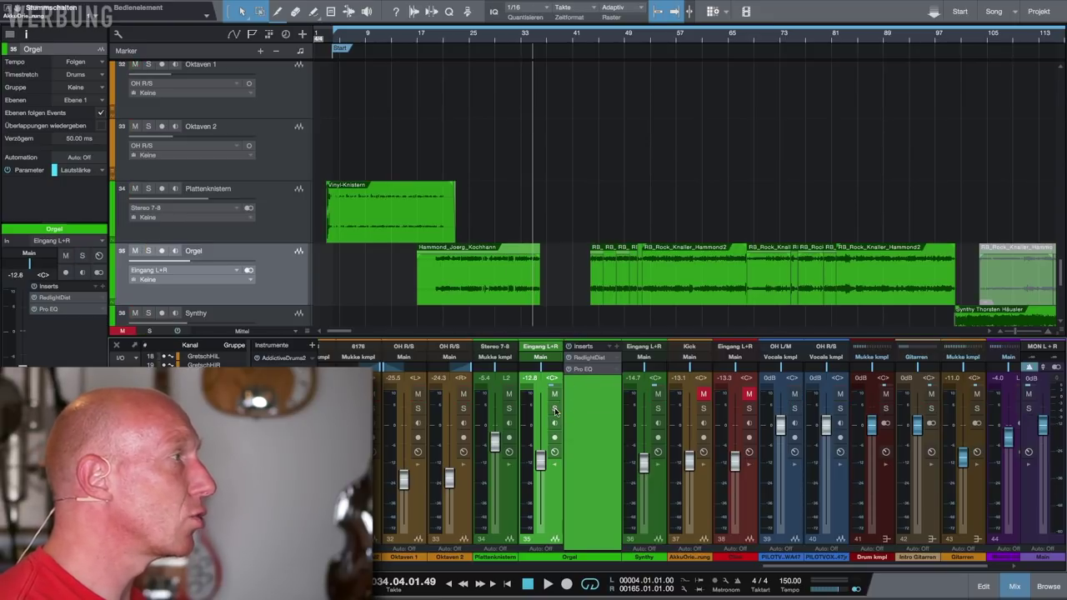
left_click(430, 40)
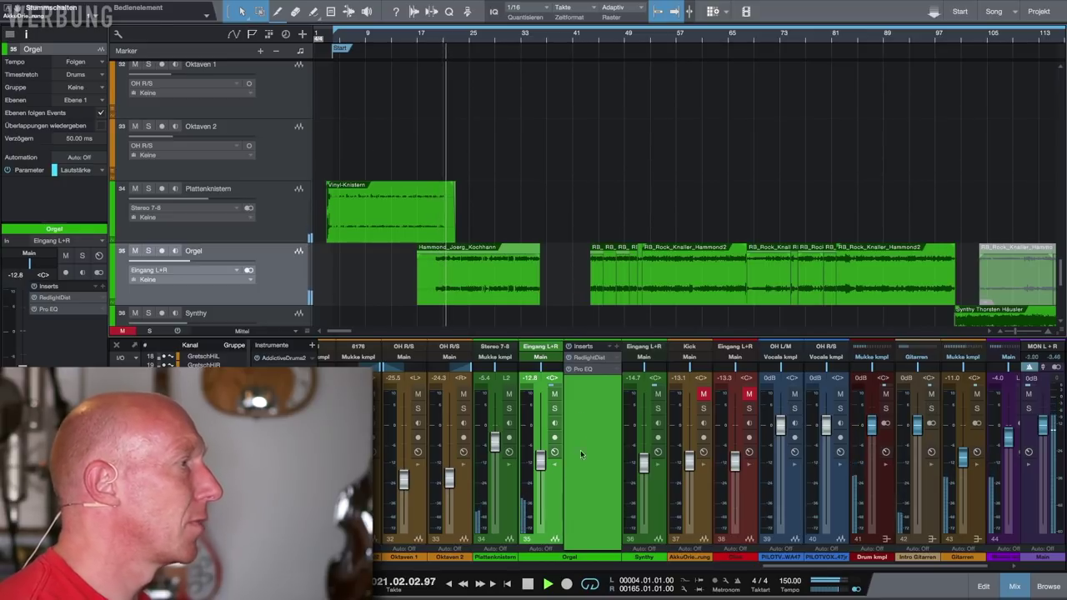
mouse_move(540, 461)
left_mouse_down()
mouse_move(542, 435)
mouse_move(541, 467)
left_mouse_up()
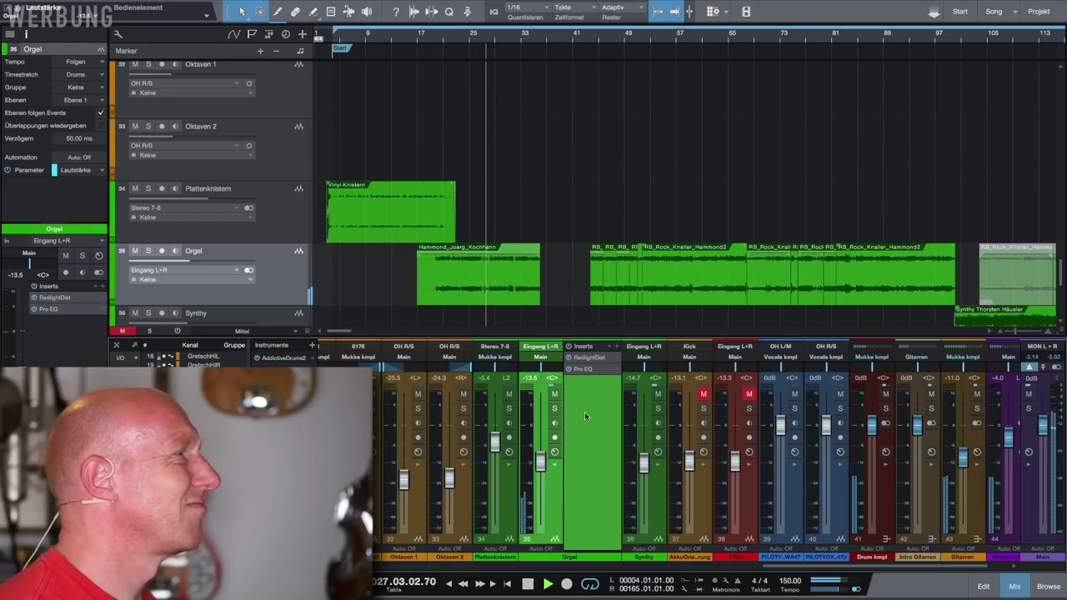
key("space")
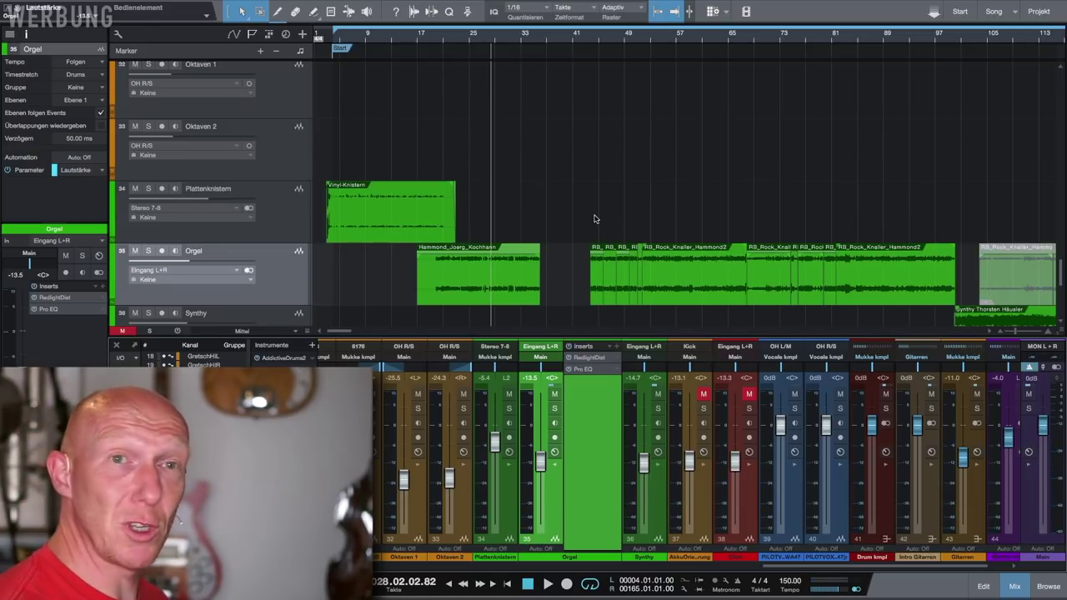
- Solo the Synthy track and play it from about bar 102
scroll(595, 219, "right", 10)
scroll(594, 219, "down", 3)
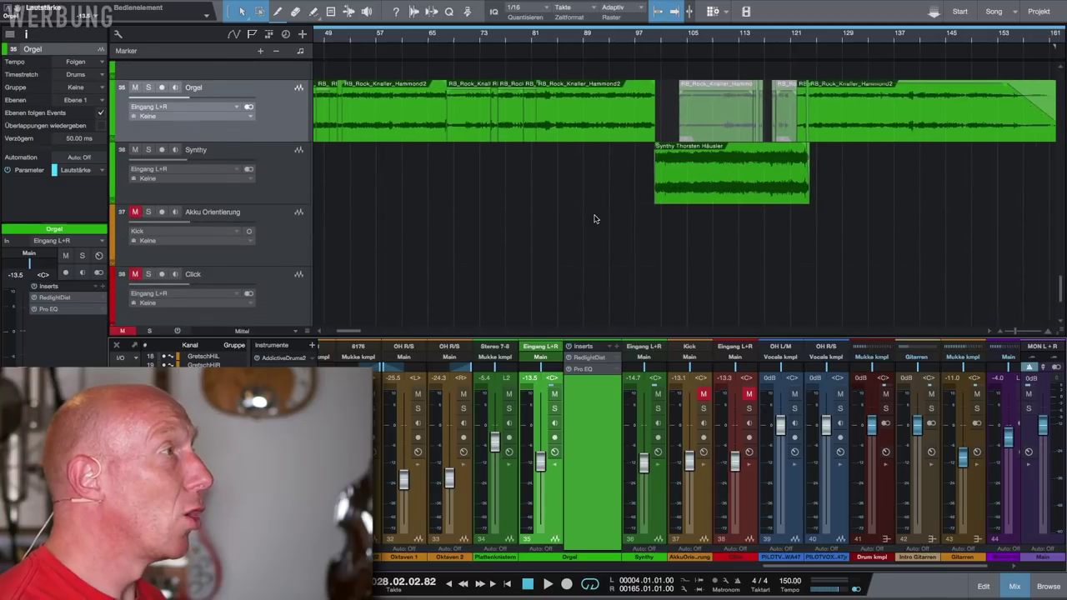
scroll(594, 219, "up", 2)
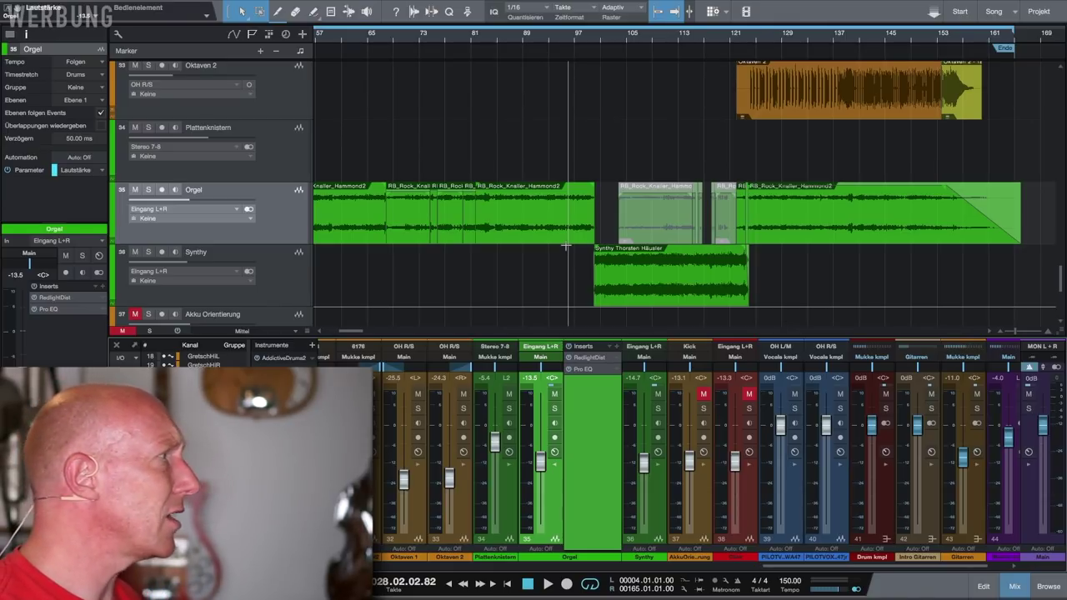
left_click(148, 252)
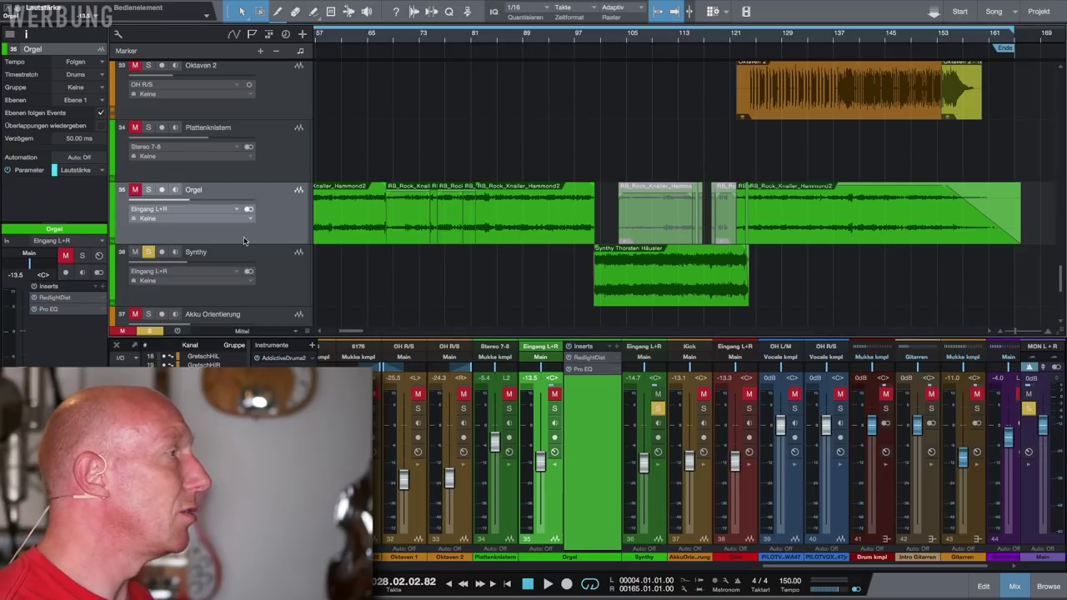
left_click(612, 42)
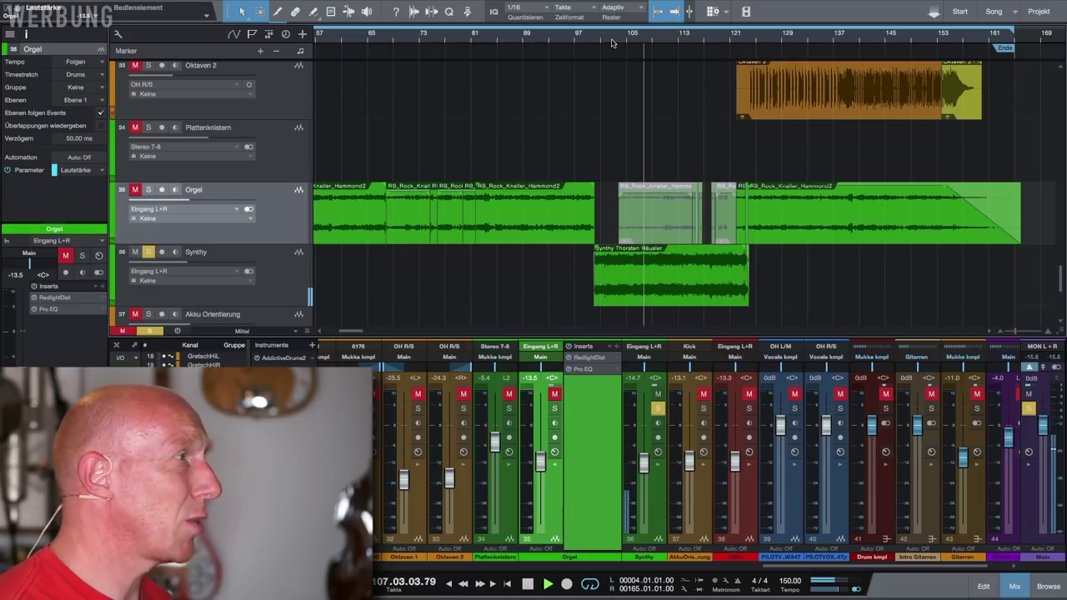
- Unsolo the Synthy track and play the full mix from about bar 100
scroll(469, 136, "right", 2)
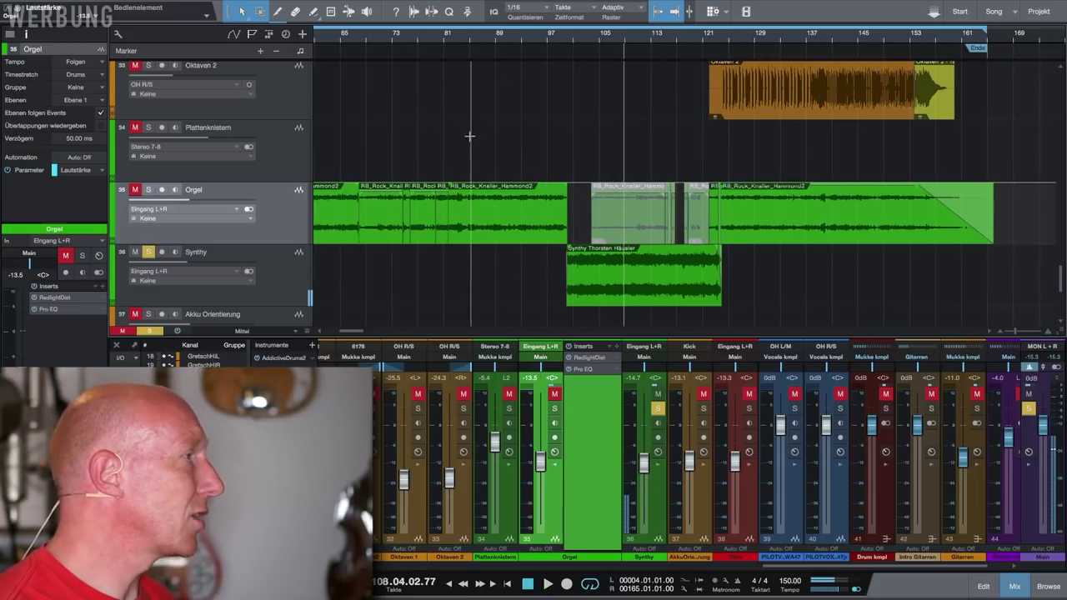
left_click(149, 253)
left_click(572, 43)
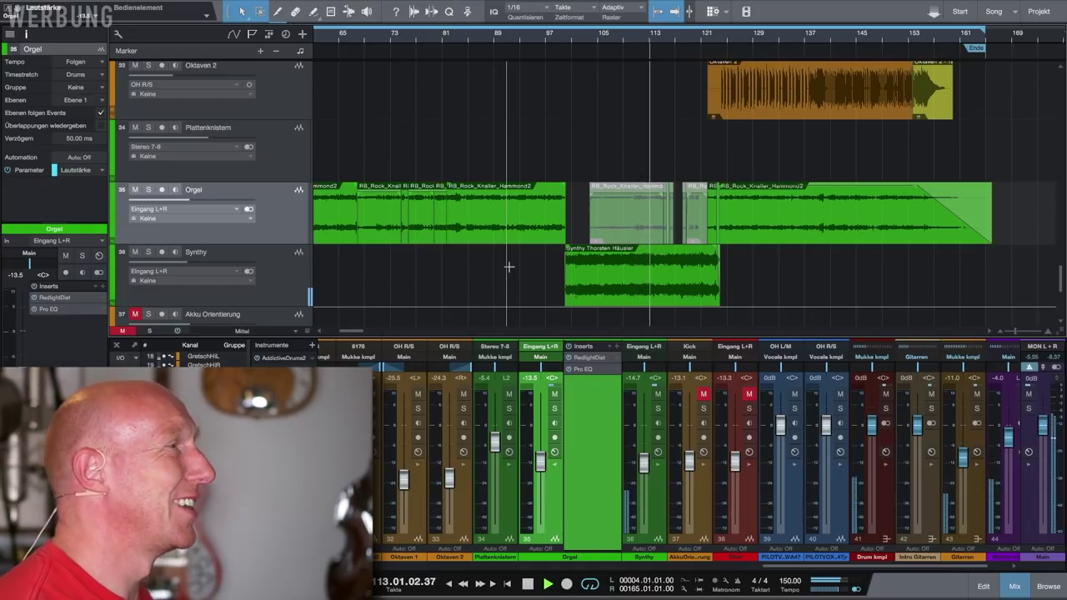
key("space")
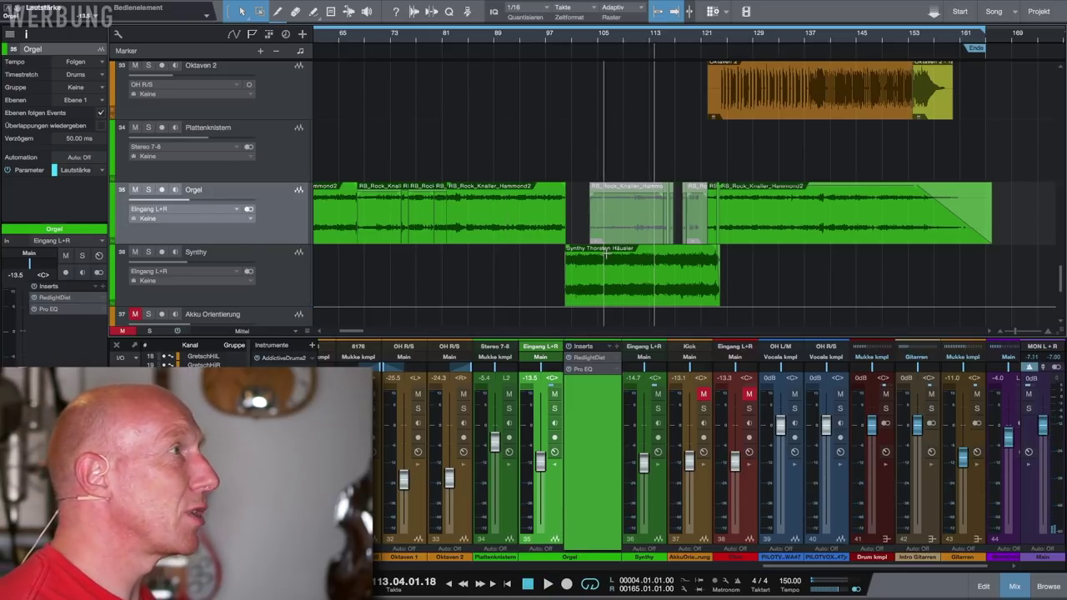
- Solo the Oktaven 1 and Oktaven 2 tracks together and play them from about bar 124
scroll(605, 254, "up", 4)
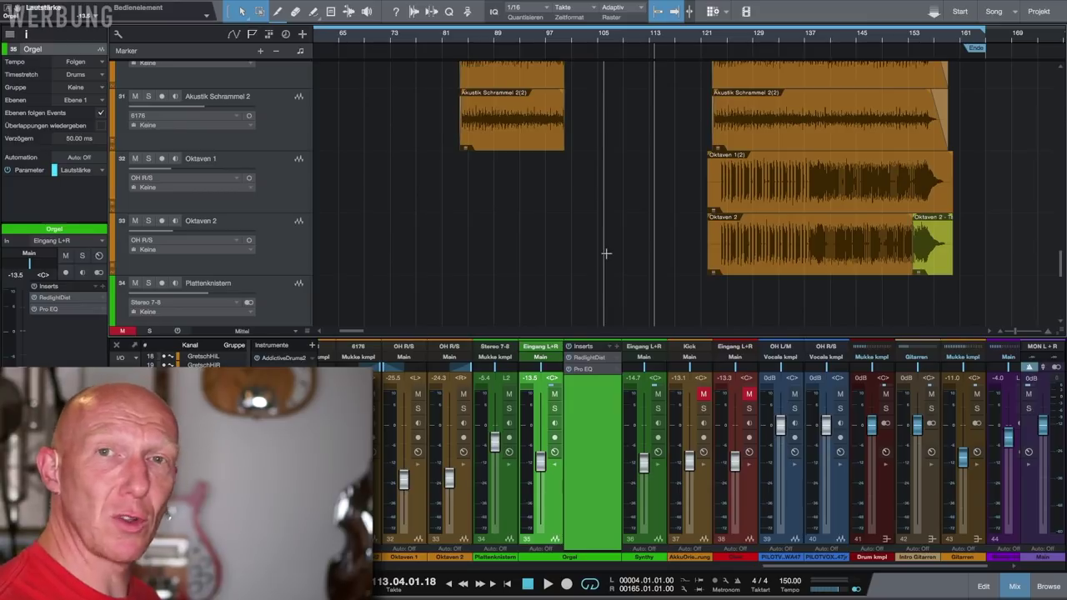
left_click(285, 191)
left_click(288, 251, "shift")
left_click(150, 221)
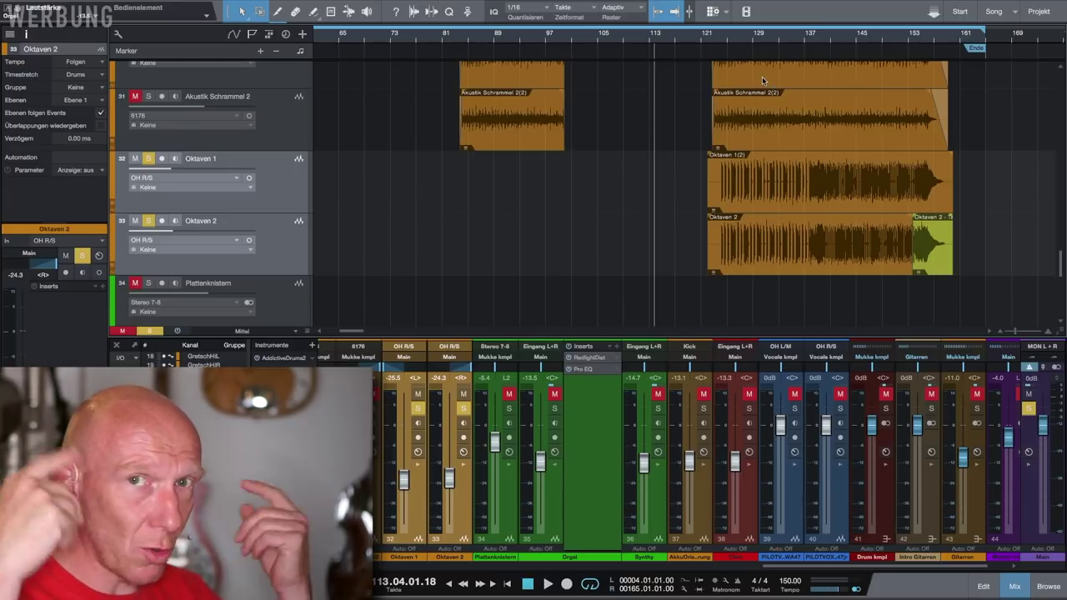
left_click(725, 43)
key("space")
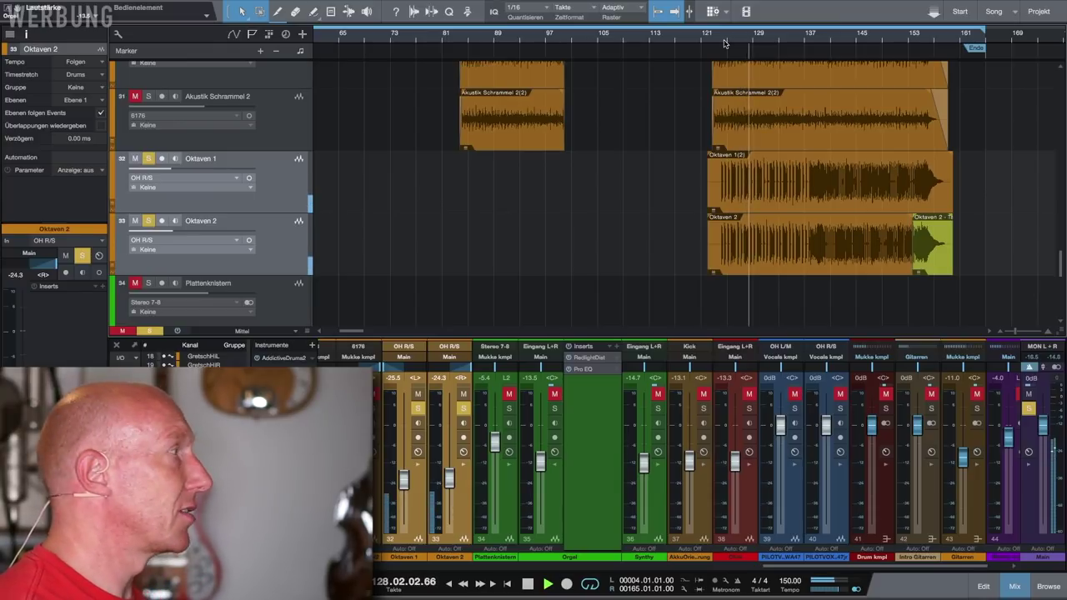
- Compare both Oktaven tracks in the full mix and on their own by switching their solo off, on and off again
left_click(148, 159)
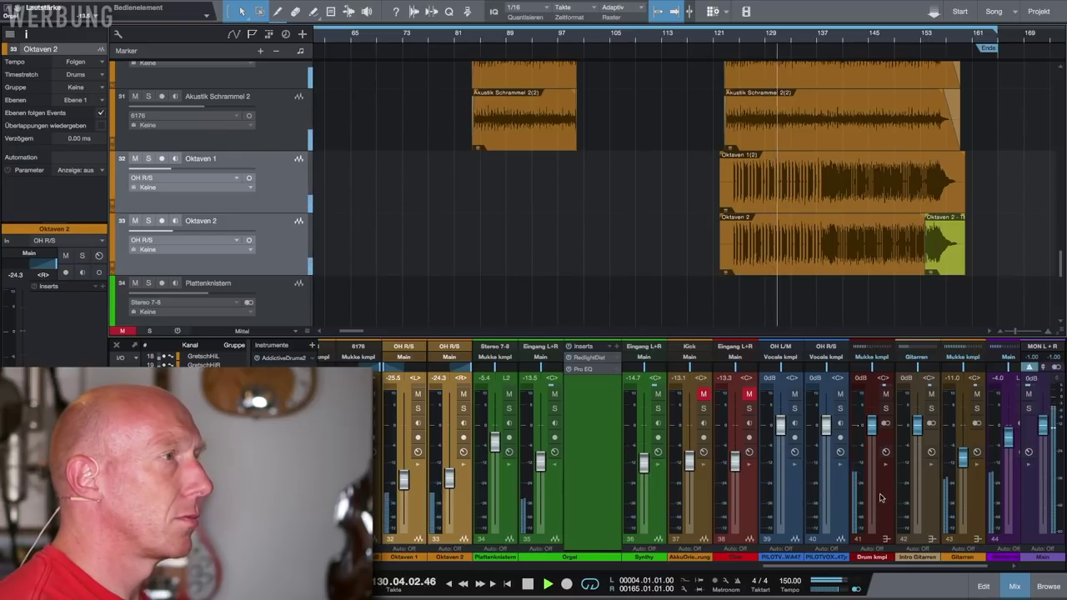
scroll(825, 492, "right", 1)
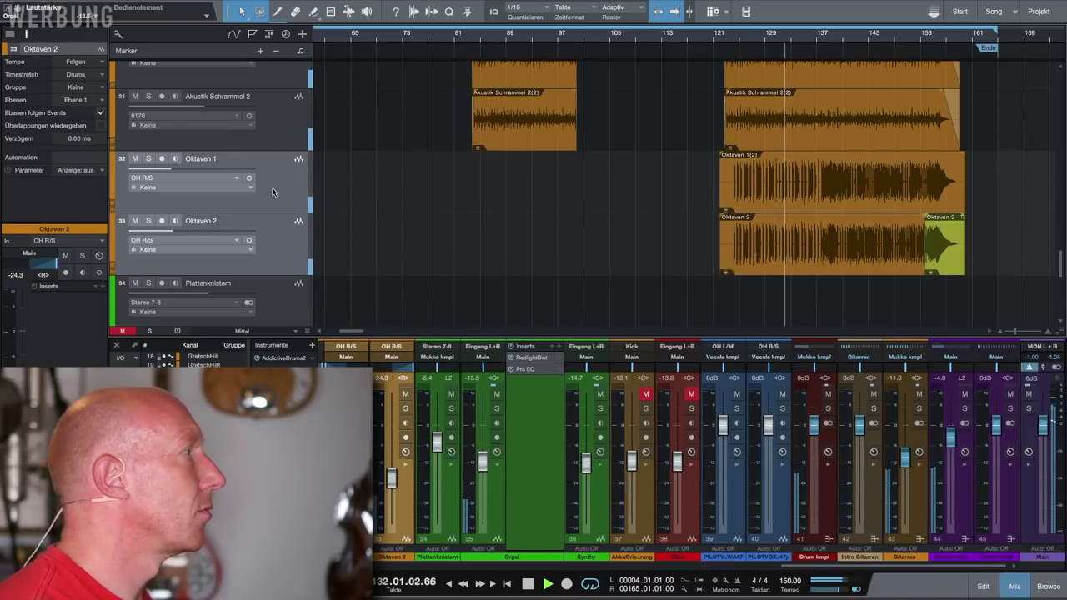
scroll(422, 467, "left", 1)
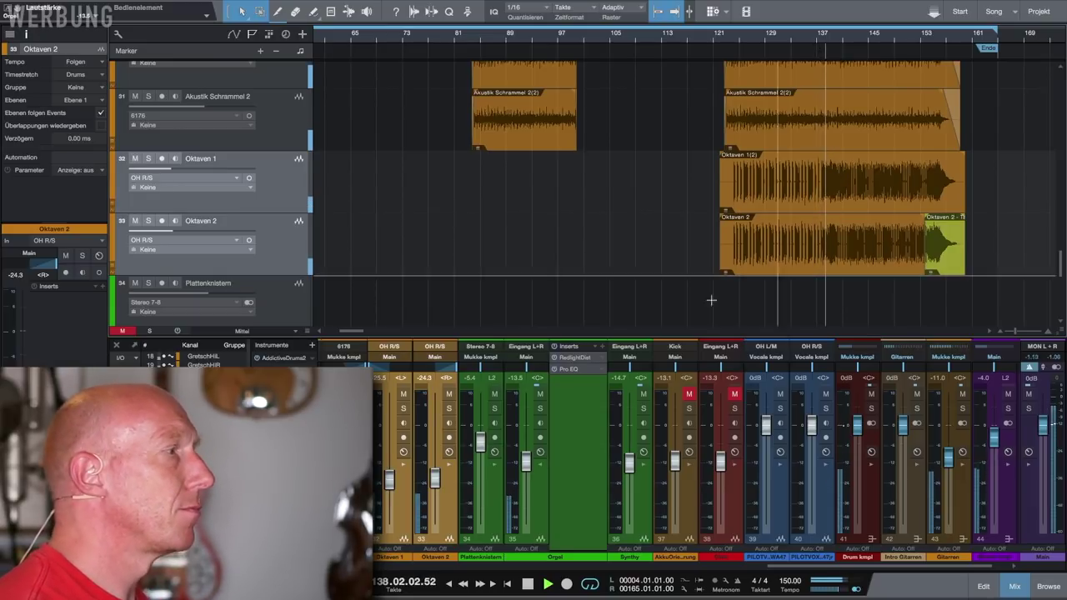
left_click(448, 409)
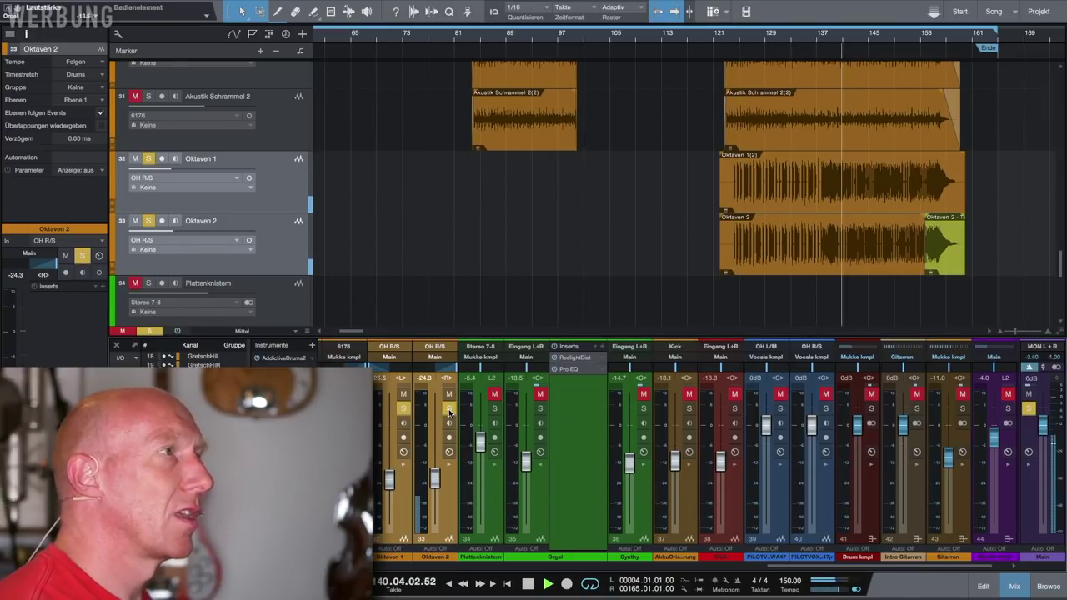
left_click(449, 409)
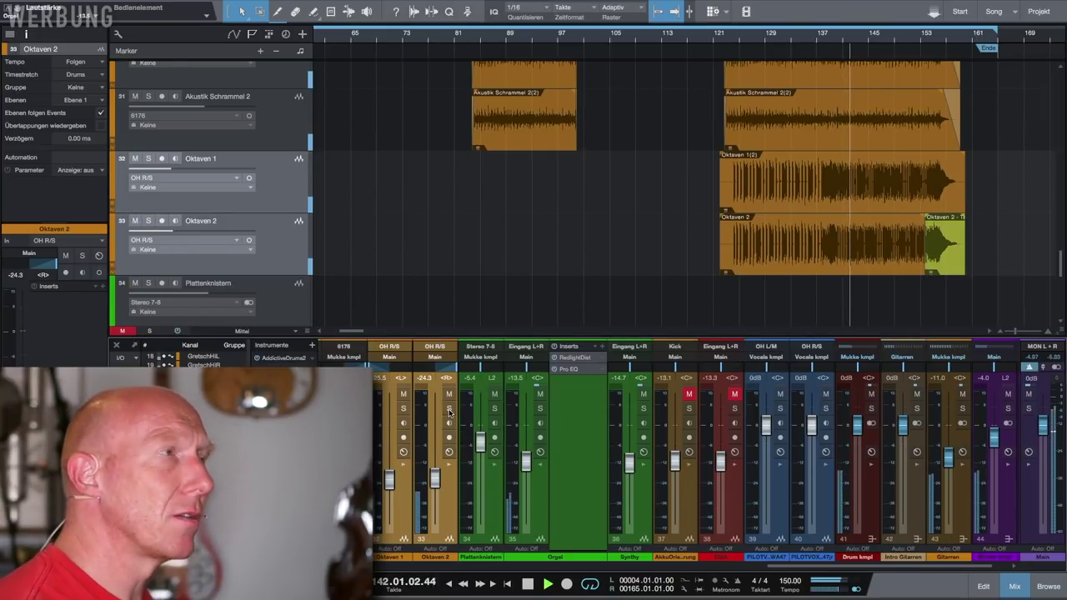
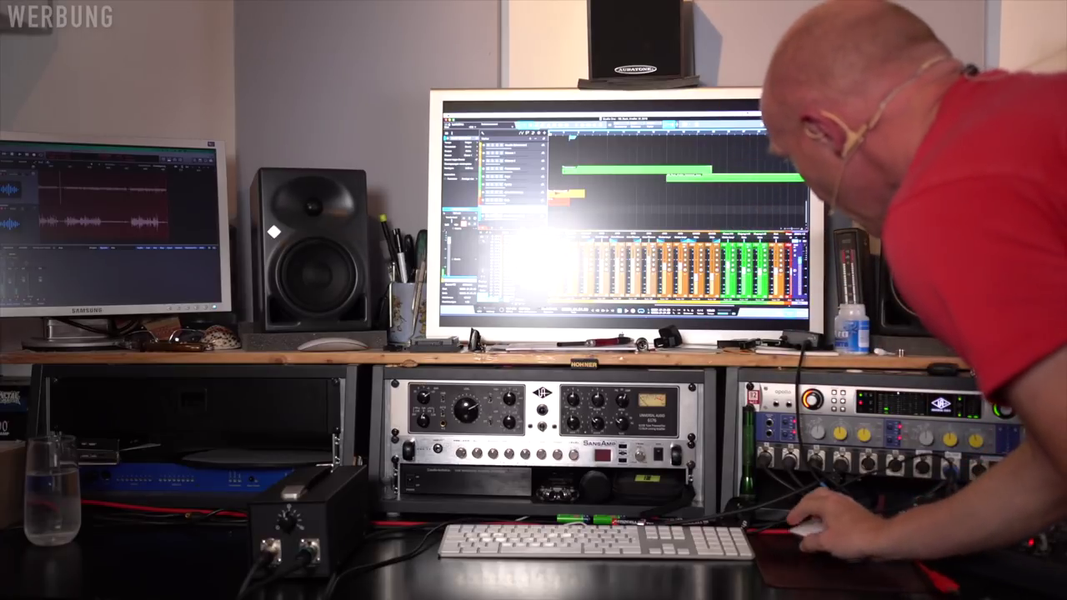
- In the UA Console, open the Neve Preamp windows of Analog 3 and Analog 4 and arrange them one above the other for comparison
key("F3")
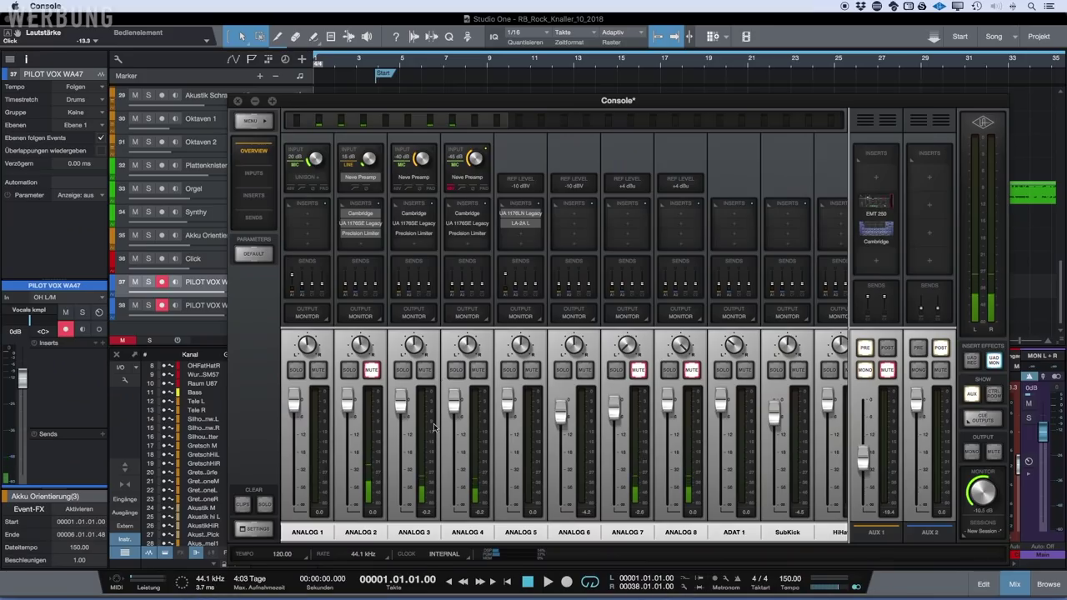
left_click(417, 177)
left_click_drag(561, 356, 600, 308)
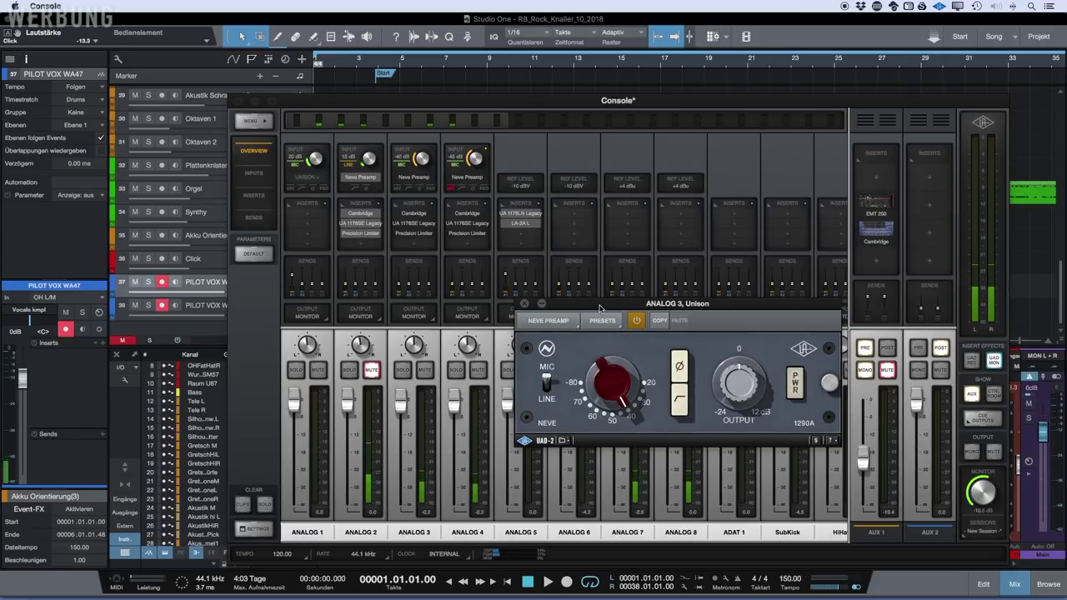
left_click(473, 177)
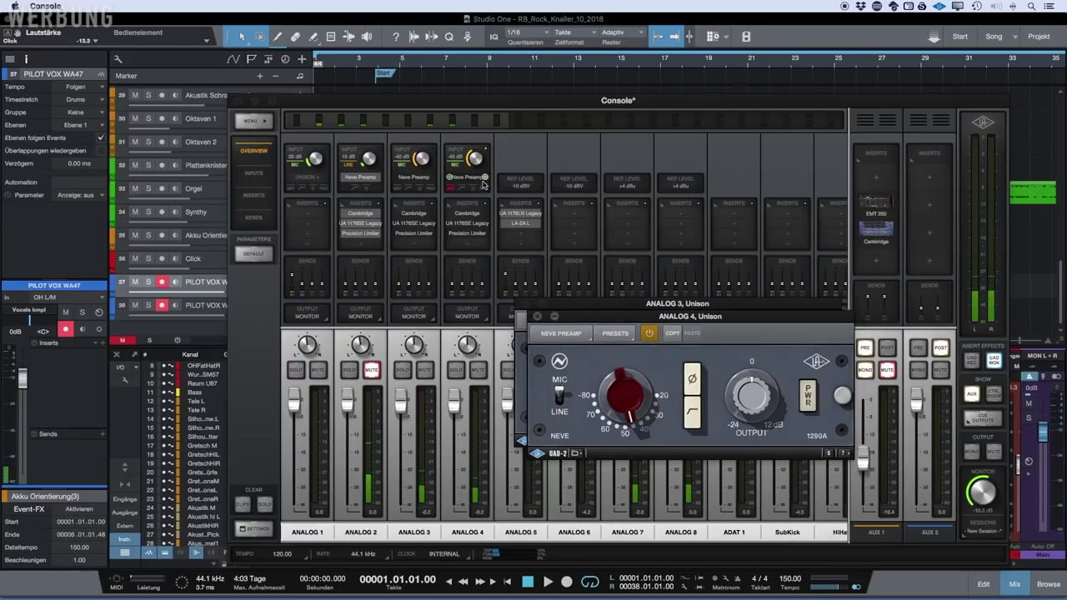
left_click_drag(617, 319, 605, 161)
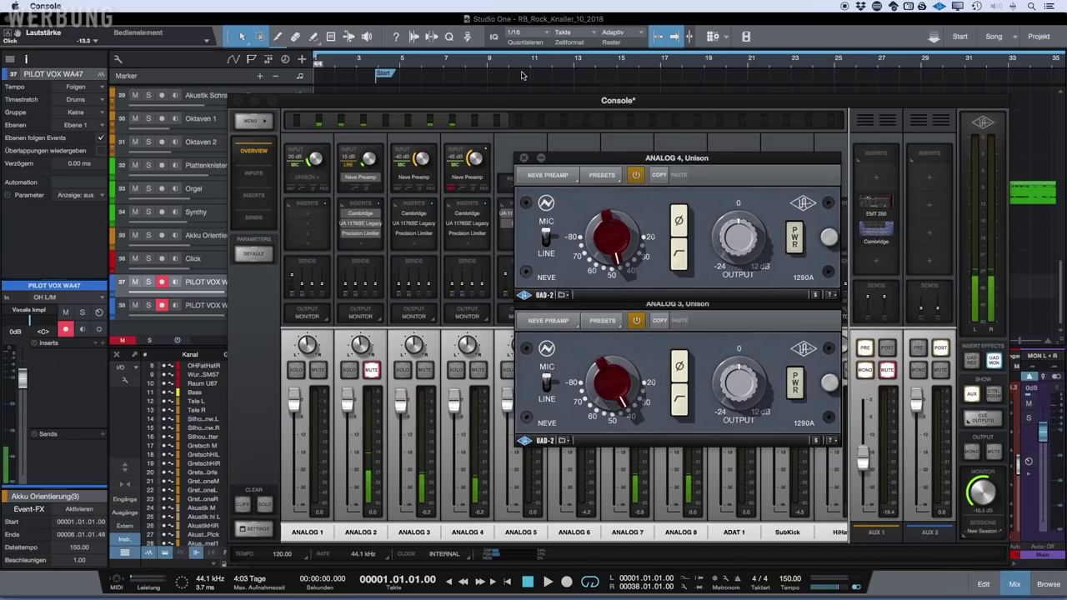
left_click(521, 76)
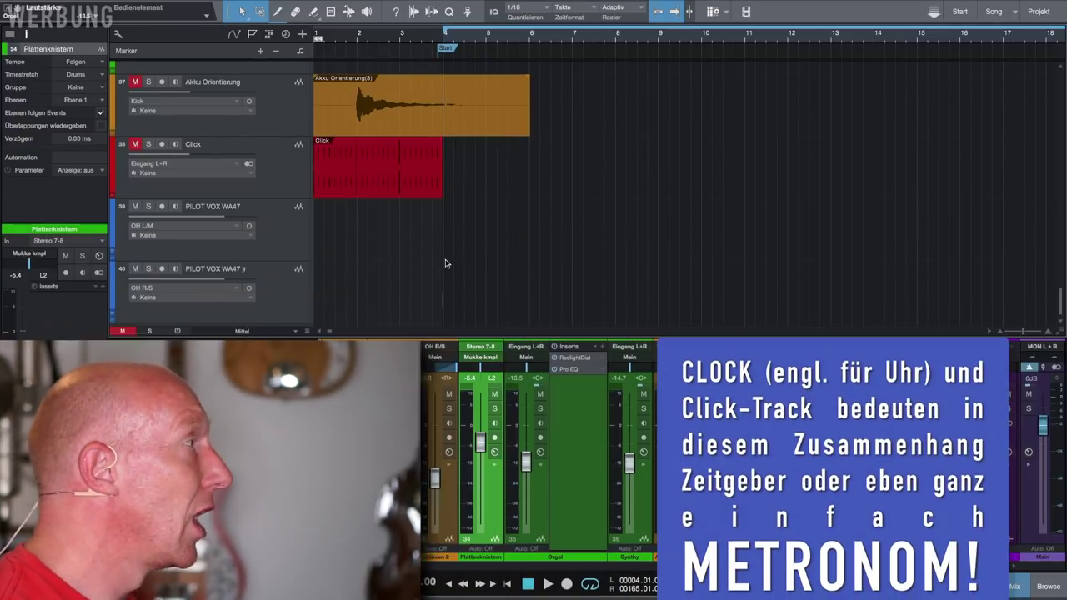
- Unmute the Click track and play the song from the very beginning
left_click(282, 173)
left_click(135, 144)
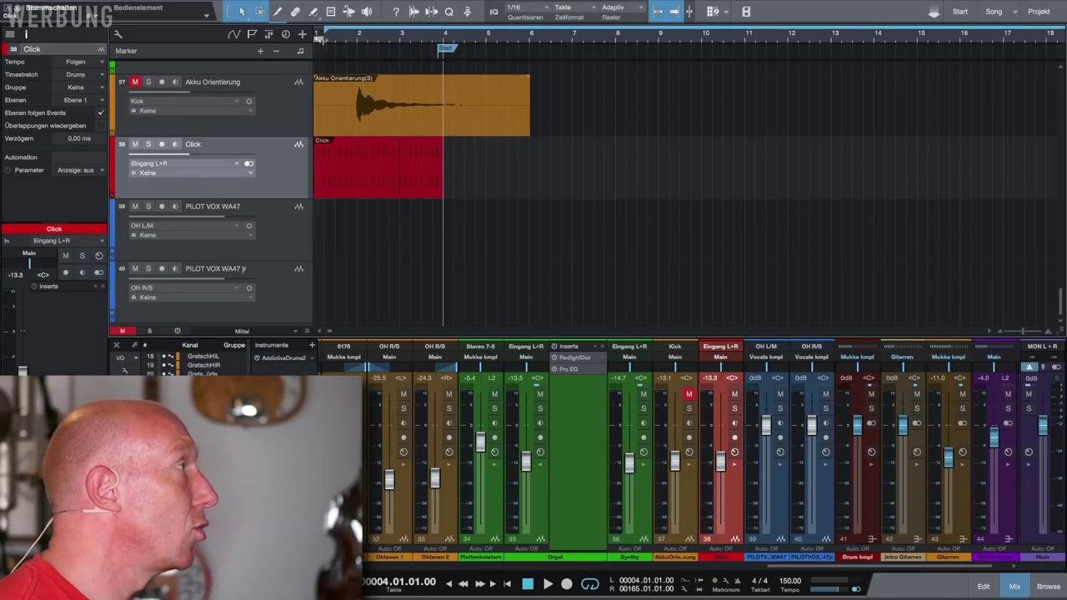
key("Home")
key("space")
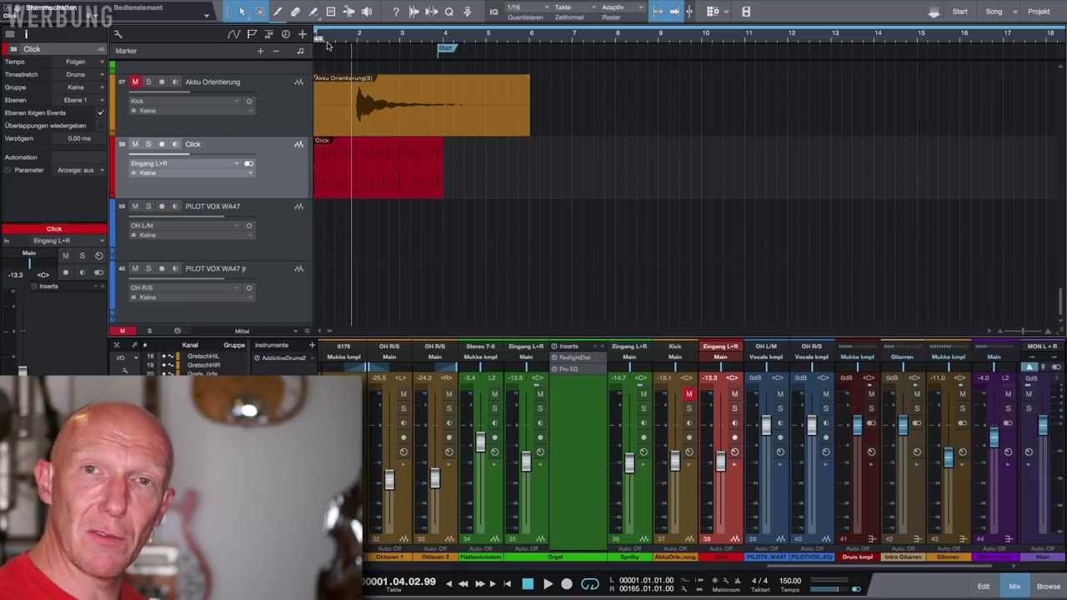
- Unmute the Akku Orientierung track, solo it and play it from the start of the song
left_click(136, 82)
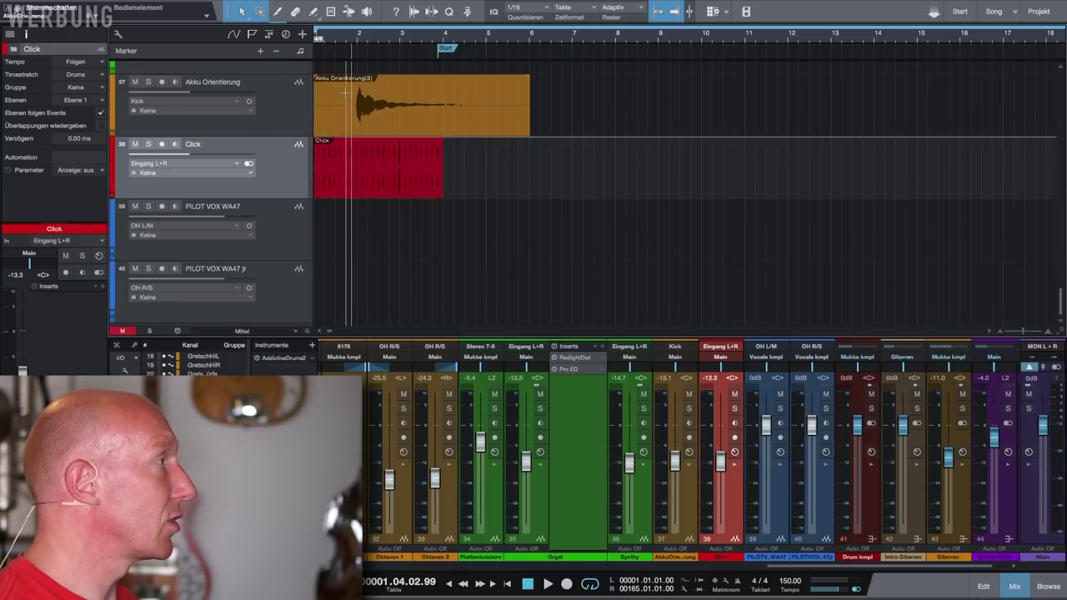
left_click(148, 81)
key("space")
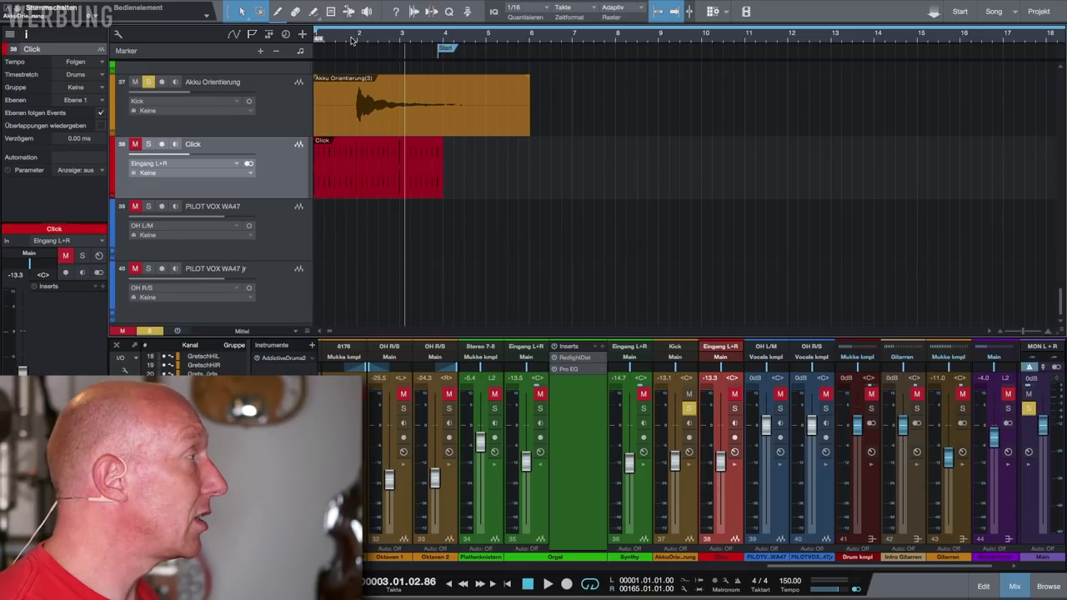
- Select the PILOT VOX WA47 and PILOT VOX WA47 jr tracks together and clear the solo on all tracks
left_click(266, 230)
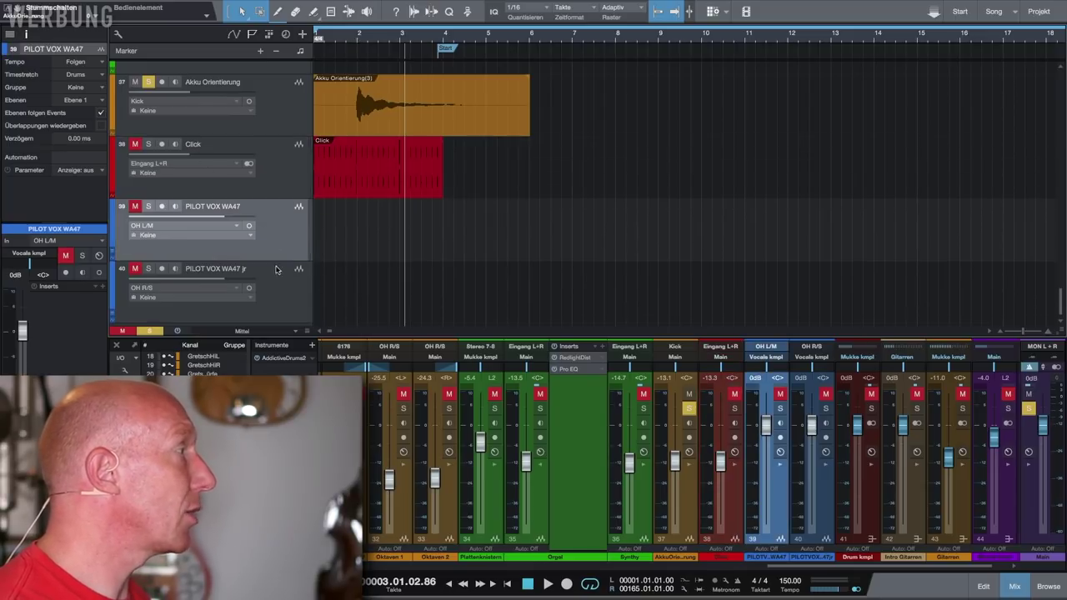
left_click(283, 290)
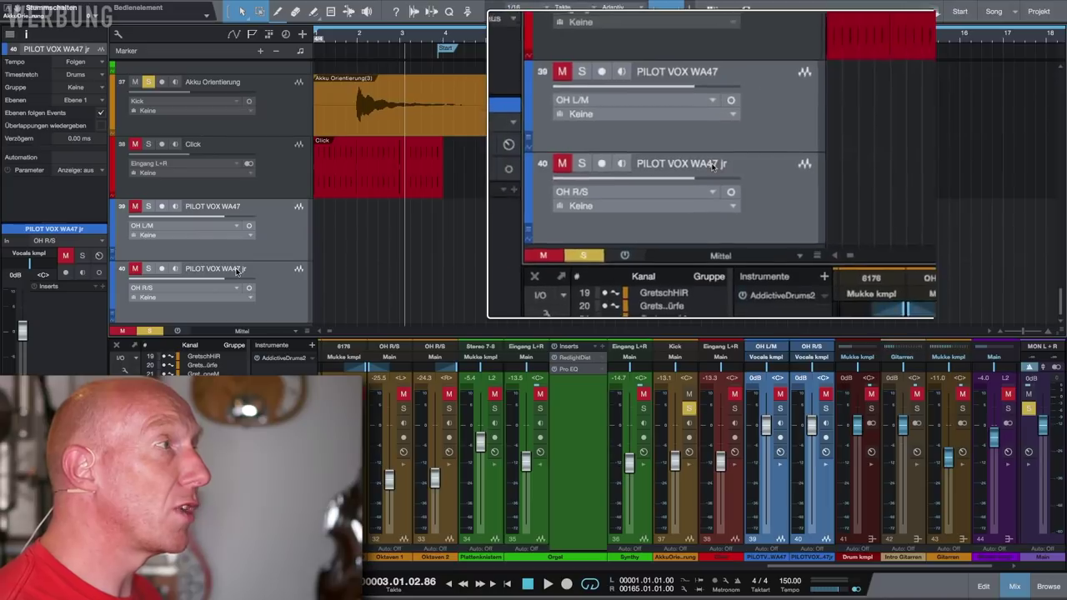
left_click(149, 269)
left_click(148, 206)
left_click(148, 144)
left_click(156, 331)
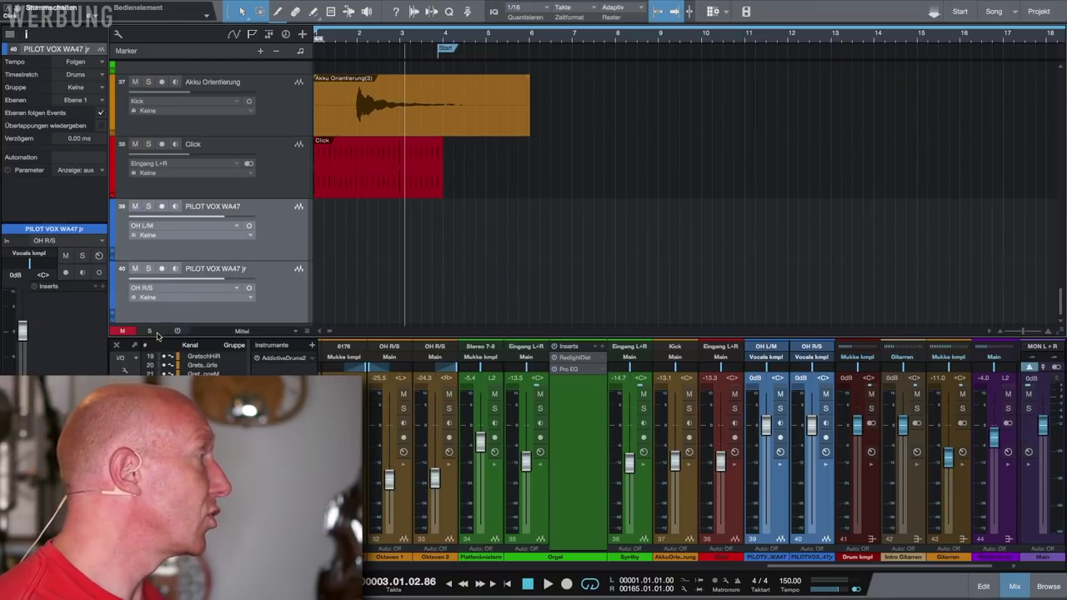
- Arm both PILOT VOX tracks for recording and select the two of them together
left_click(162, 268)
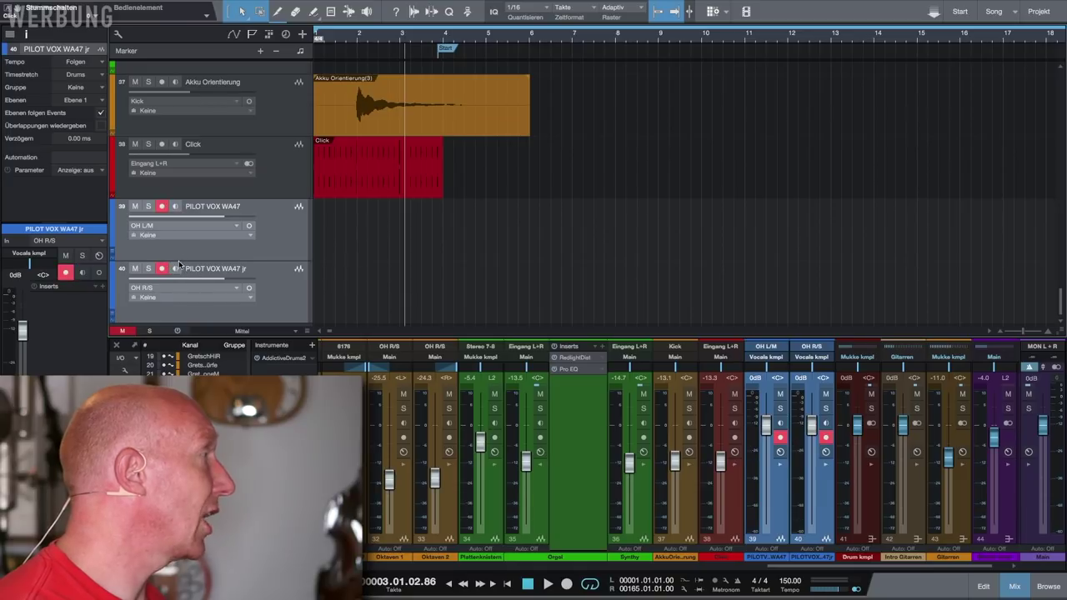
left_click(266, 251)
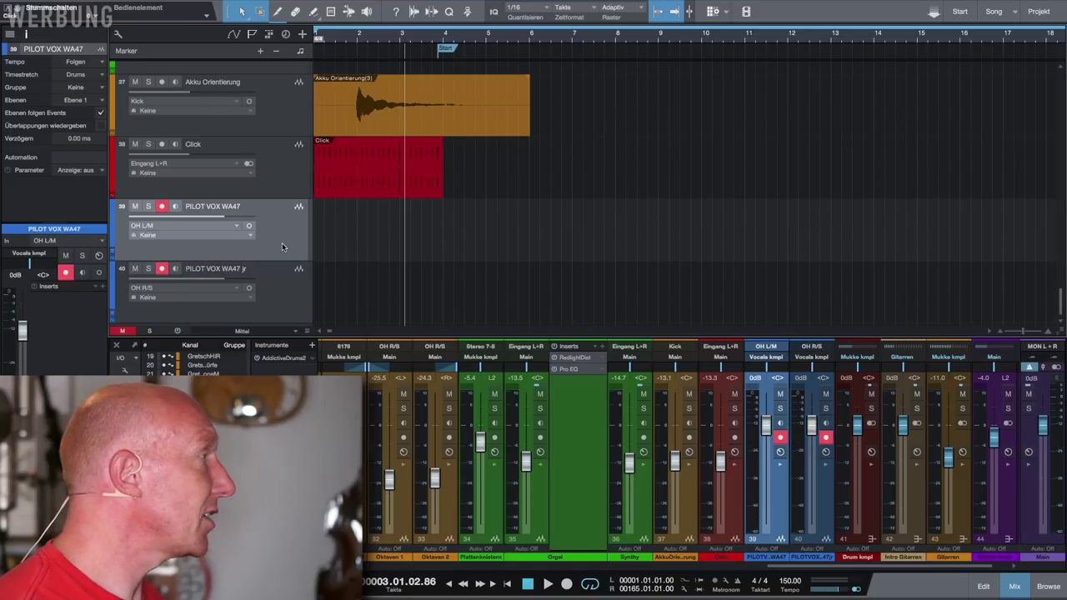
left_click(281, 290, "shift")
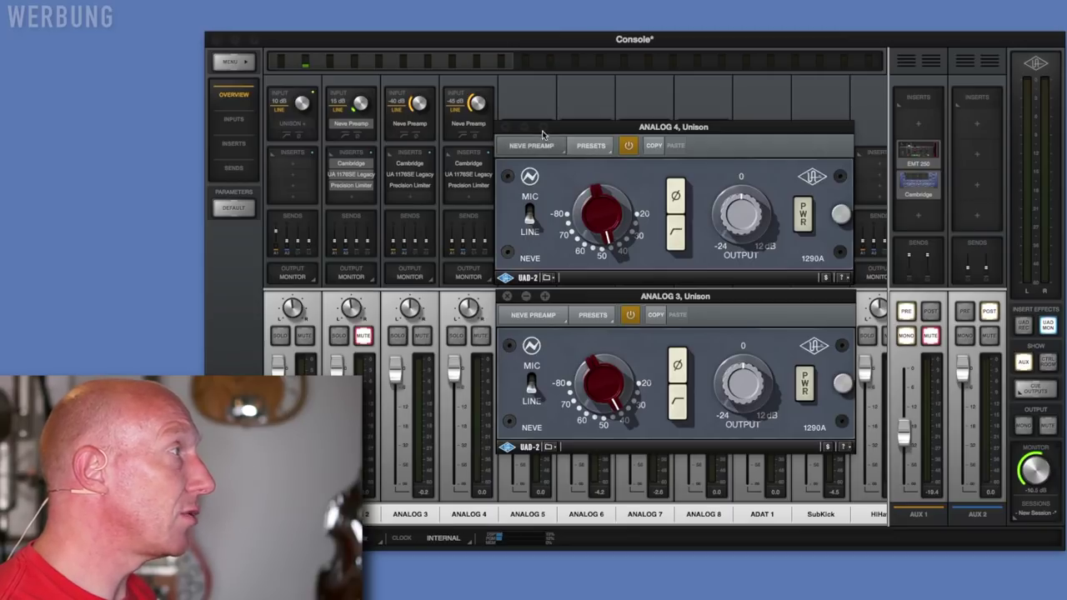
- In the UA Console, close both Neve Preamp windows and examine the Cambridge equaliser on the first insert of Analog 3
left_click(506, 128)
left_click(507, 296)
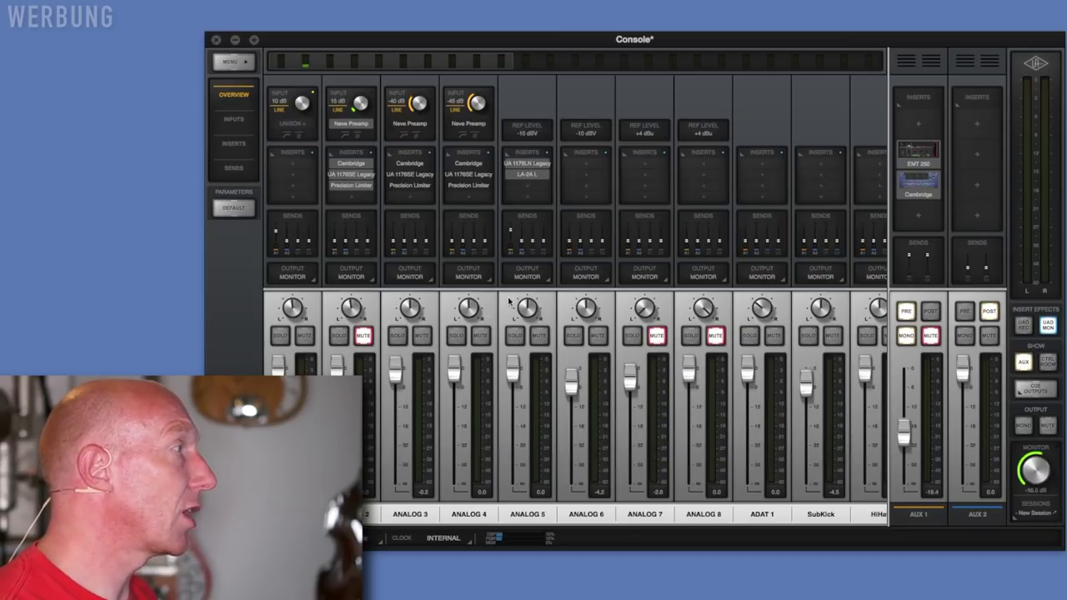
left_click(407, 161)
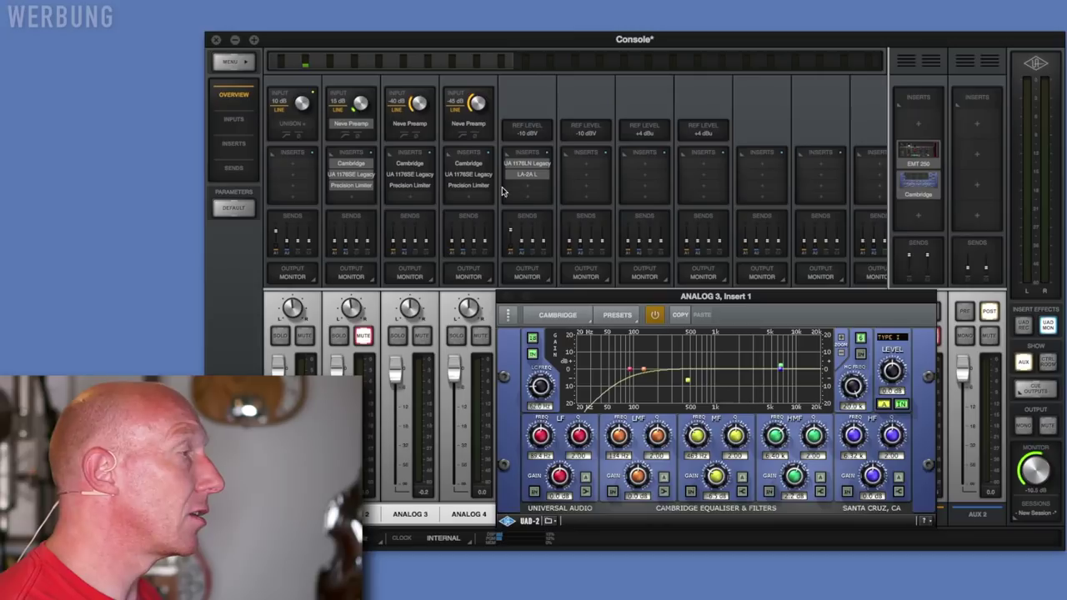
left_click_drag(631, 302, 606, 211)
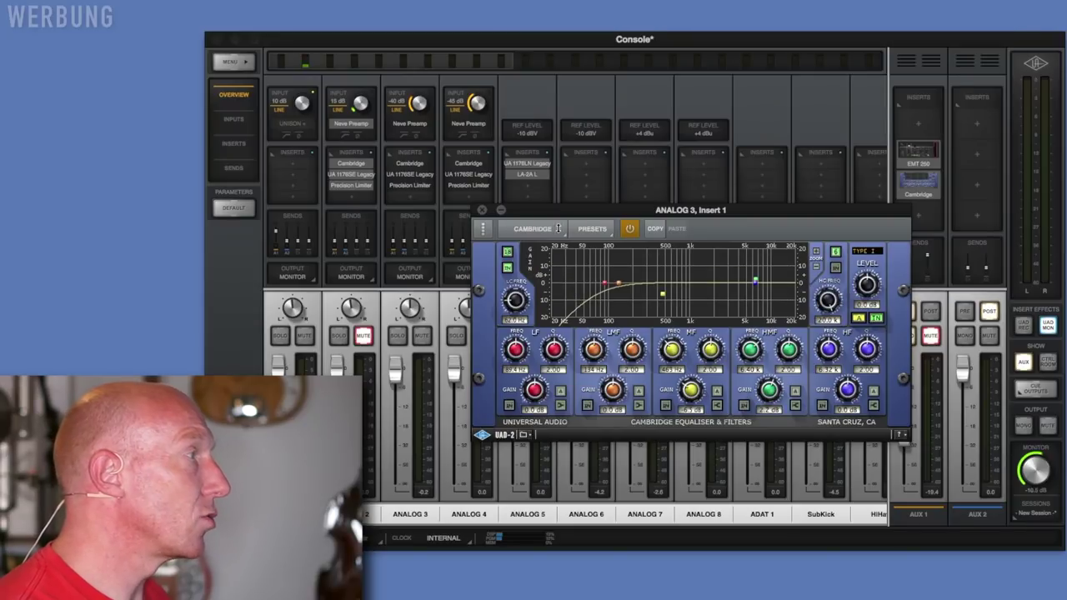
left_click(481, 209)
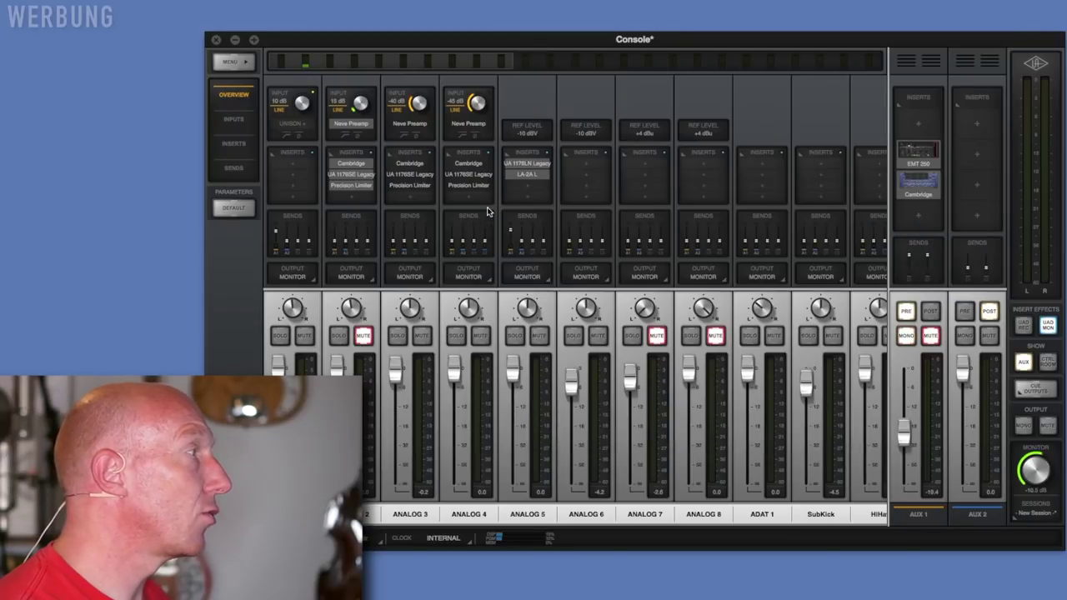
- Examine the UA 1176SE Legacy compressor and the Precision Limiter on Analog 3, closing each plug-in window after viewing it
left_click(401, 176)
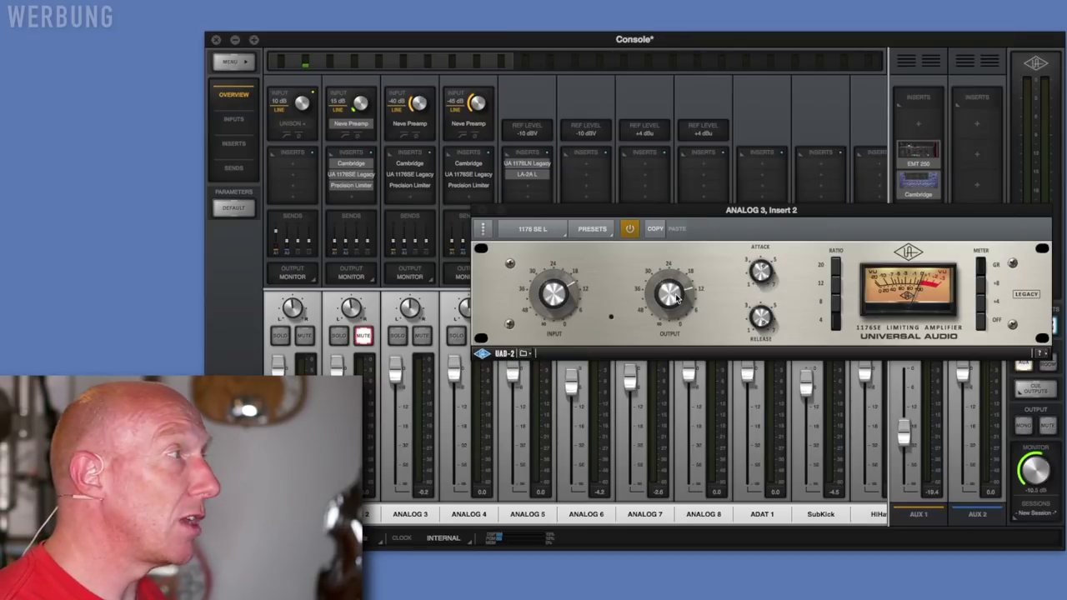
left_click(484, 215)
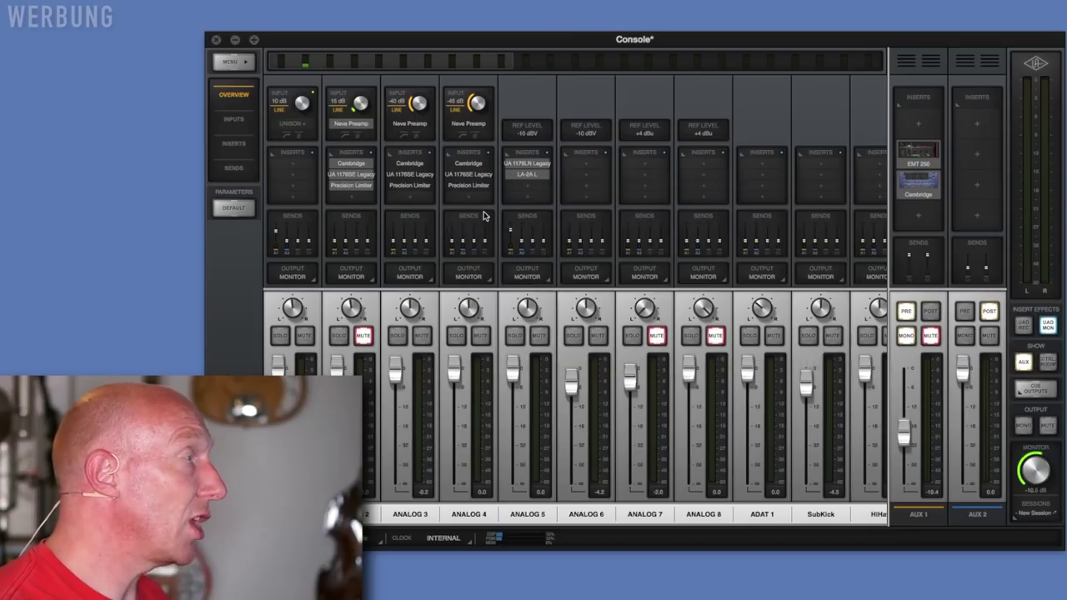
left_click(414, 184)
left_click_drag(572, 211, 574, 239)
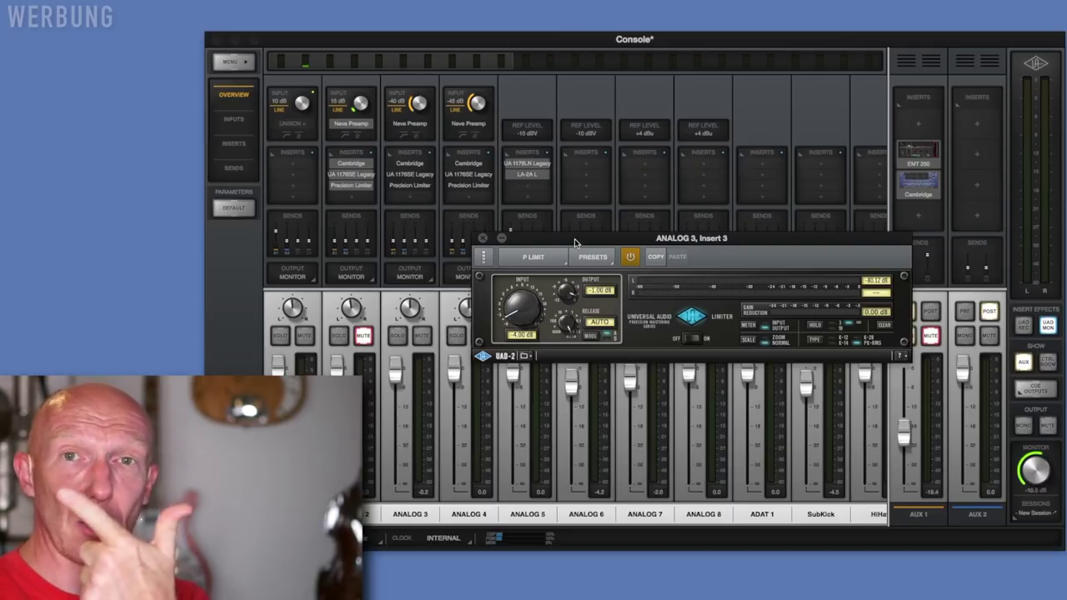
left_click(484, 240)
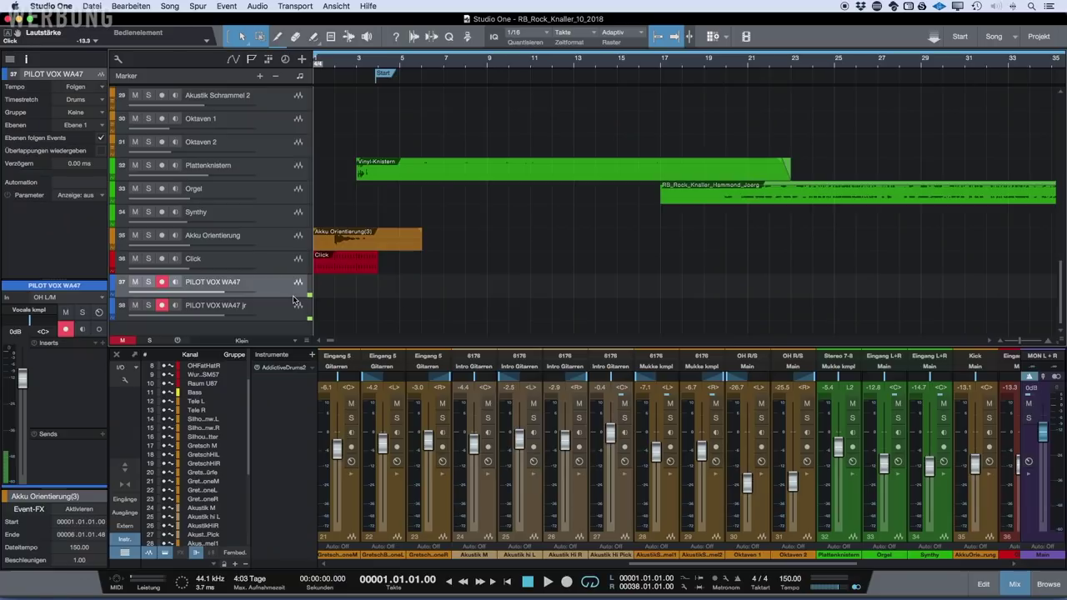
- In Studio One, record a pilot vocal take on both armed PILOT VOX tracks from the beginning of the song
key("KP_Multiply")
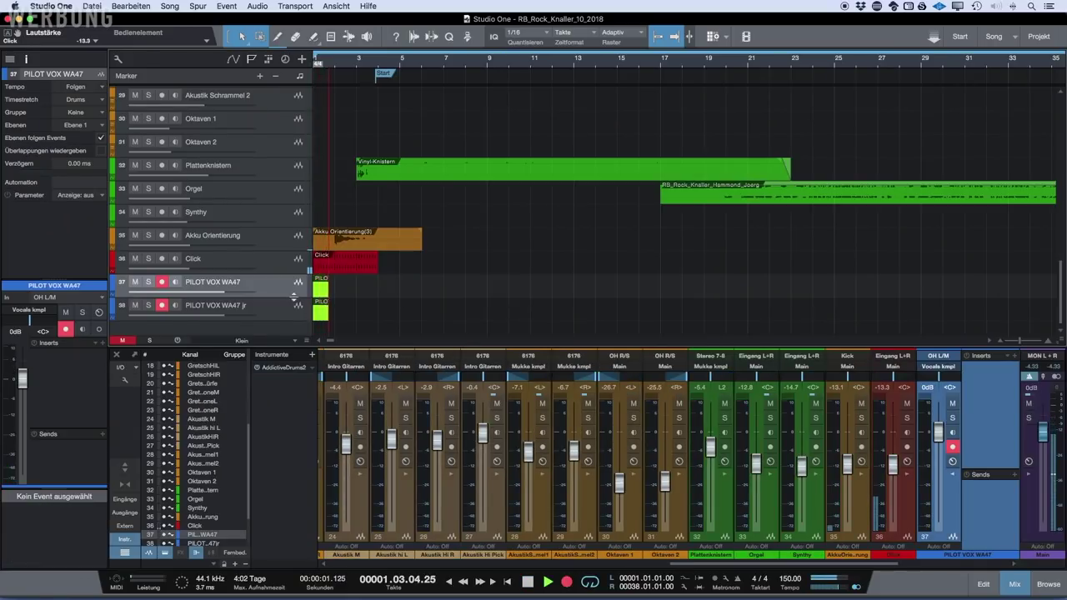
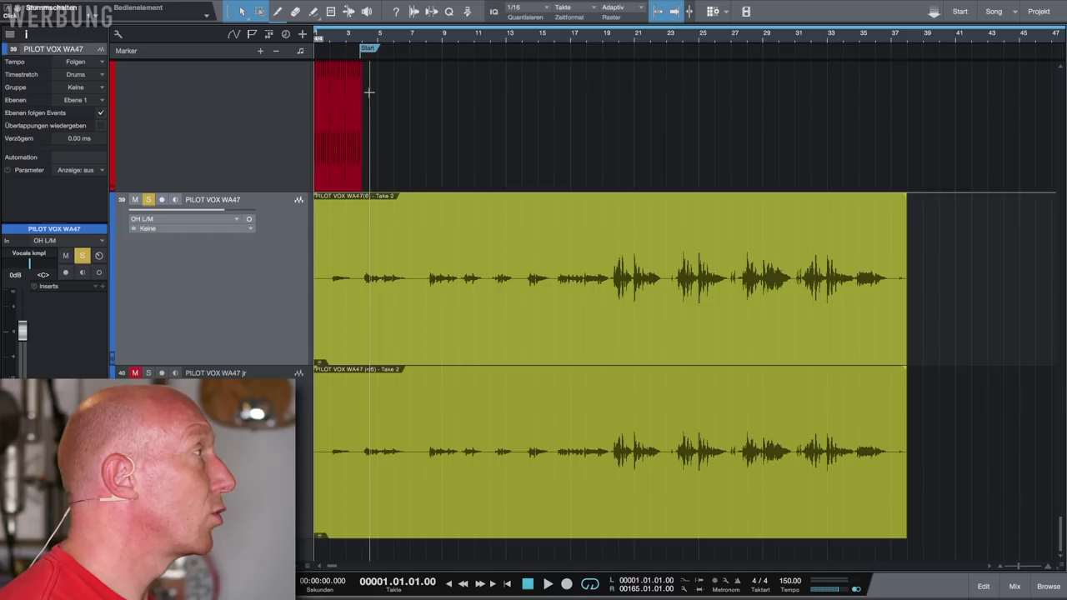
- Play the soloed PILOT VOX WA47 take from the beginning and again from about bar 19
key("space")
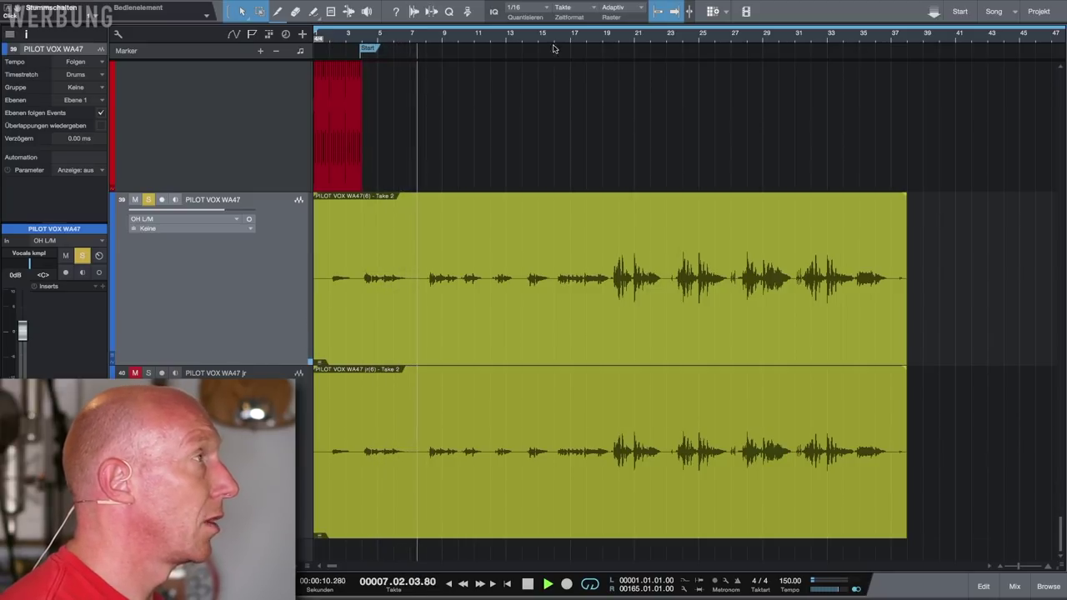
left_click(614, 42)
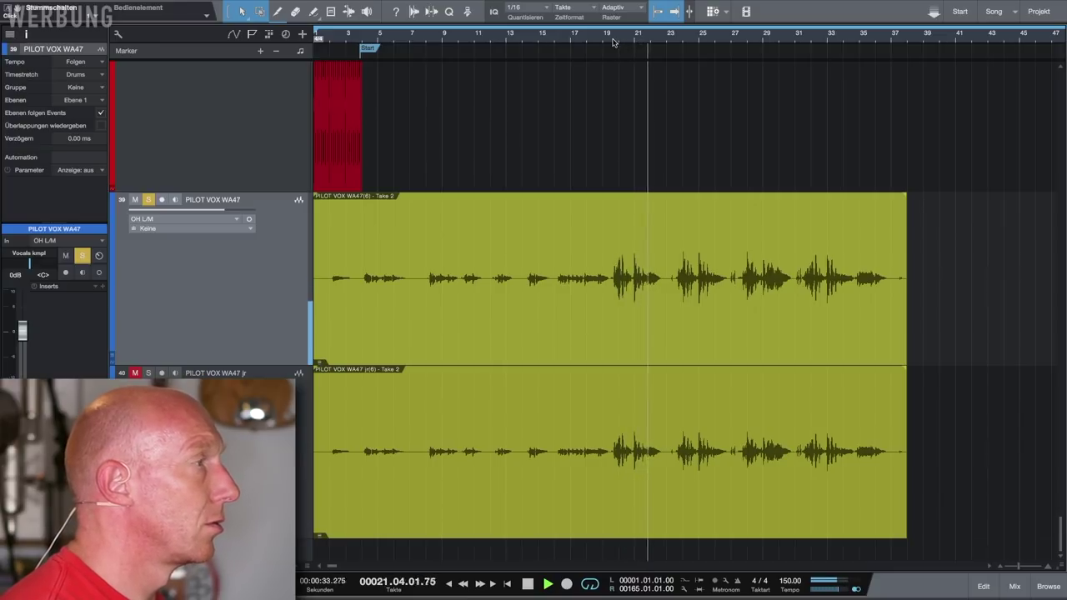
key("space")
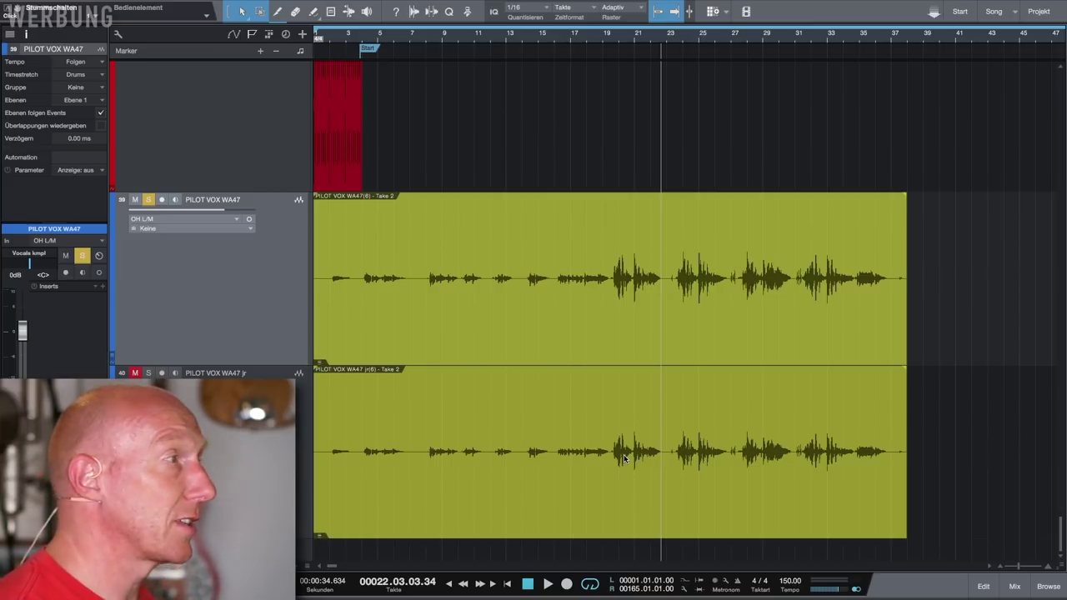
- Open the recorded PILOT VOX WA47 event in the audio editor and normalize its audio
left_click(558, 278)
key("alt+x")
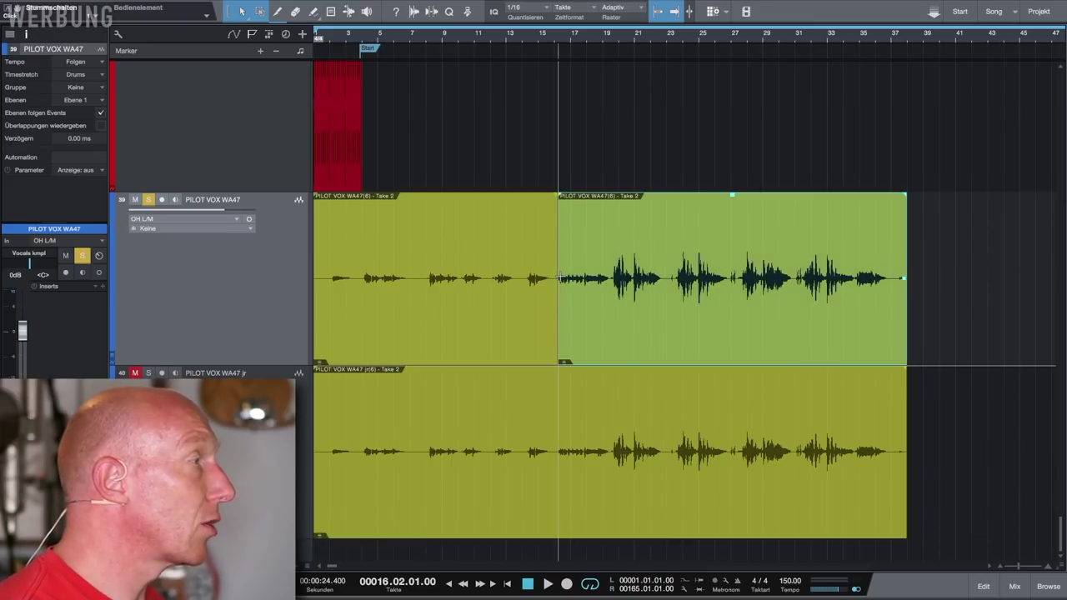
key("ctrl+z")
key("F2")
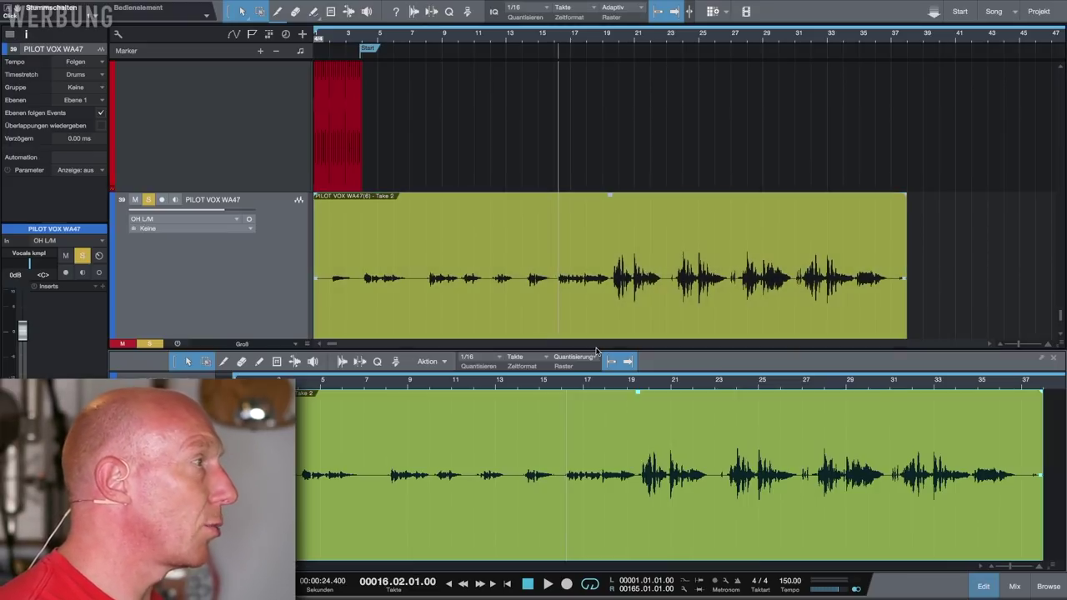
left_click(445, 361)
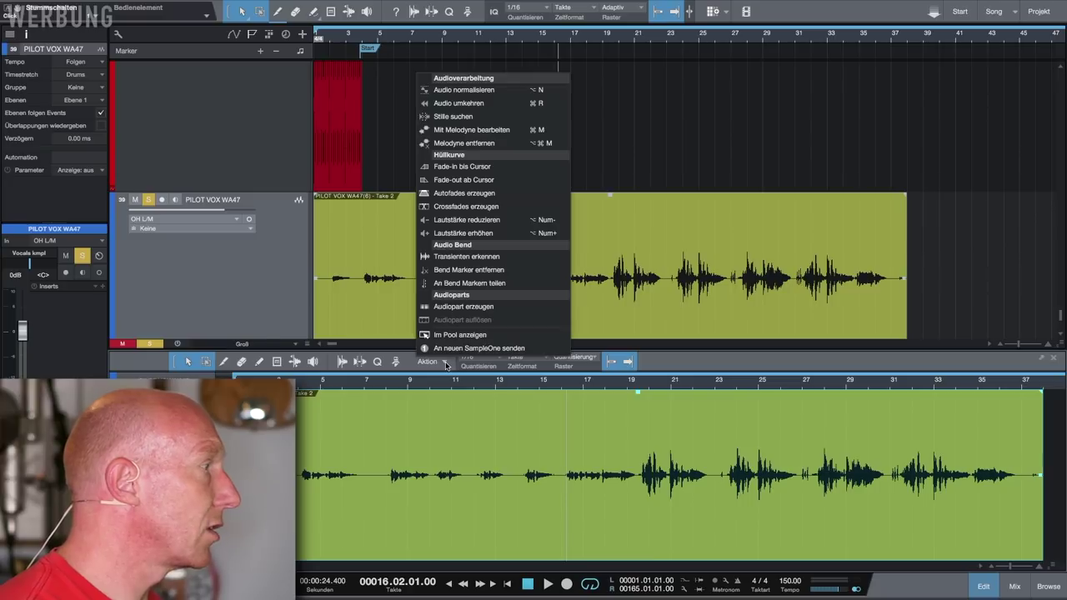
left_click(463, 89)
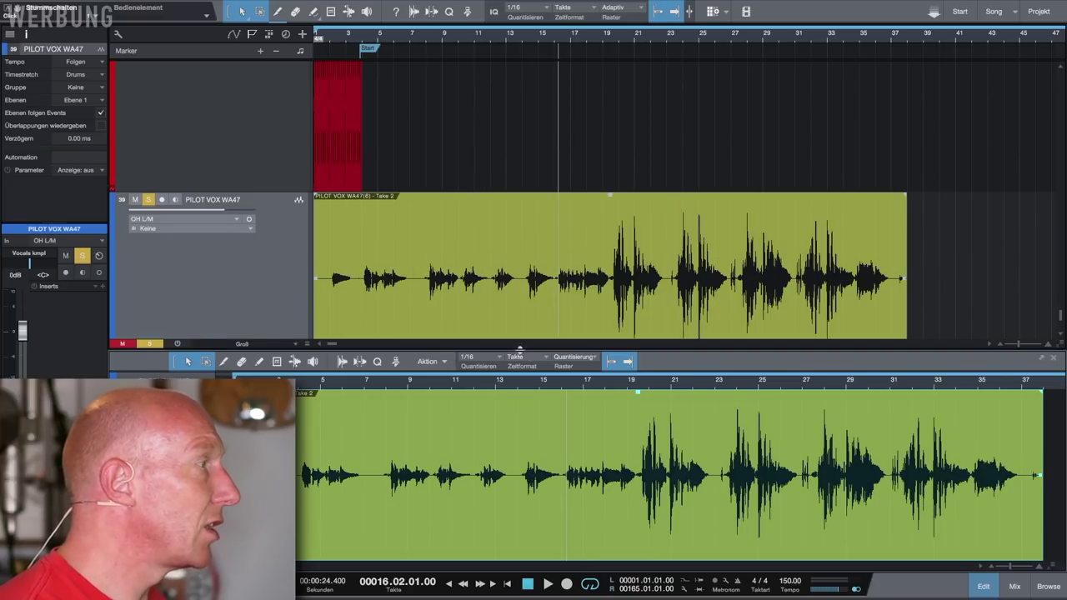
- Normalize the recorded audio event on the PILOT VOX WA47 jr track as well and close the audio editor
scroll(542, 266, "down", 5)
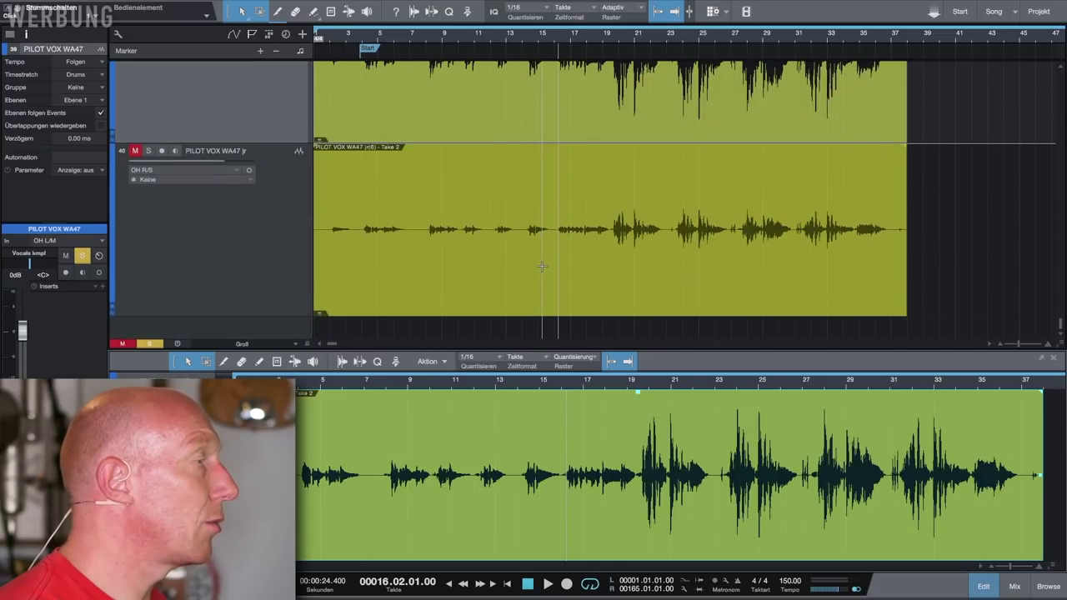
scroll(542, 266, "up", 3)
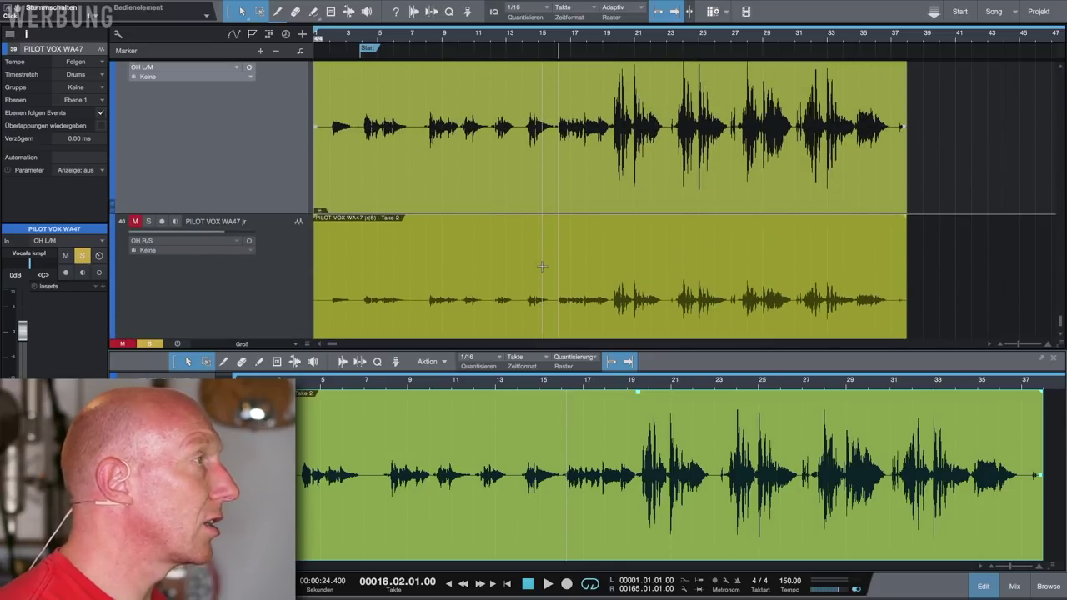
scroll(613, 308, "down", 2)
left_click(611, 296)
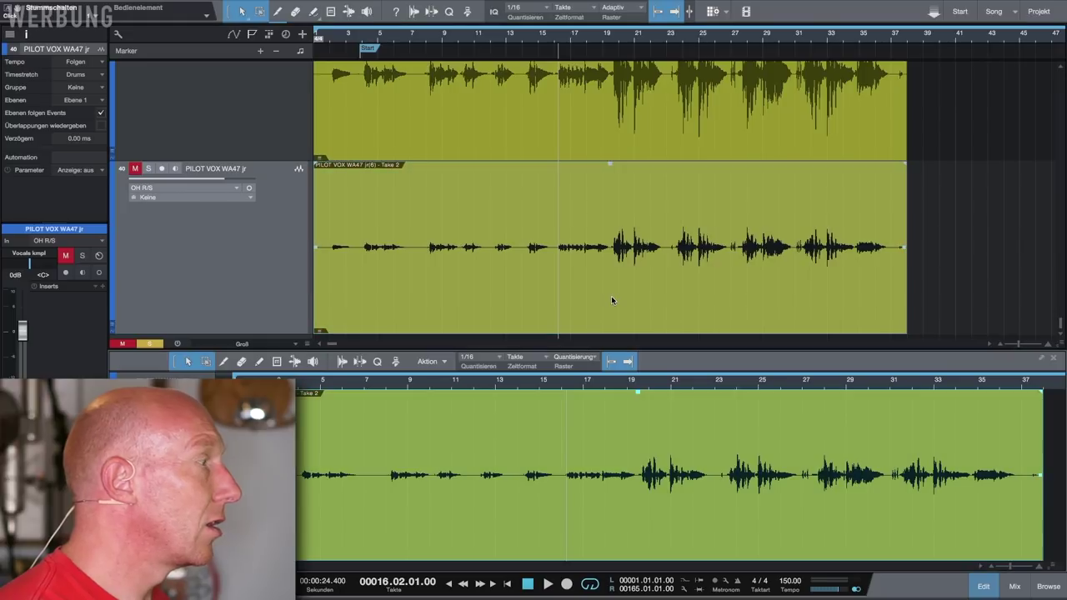
left_click(446, 365)
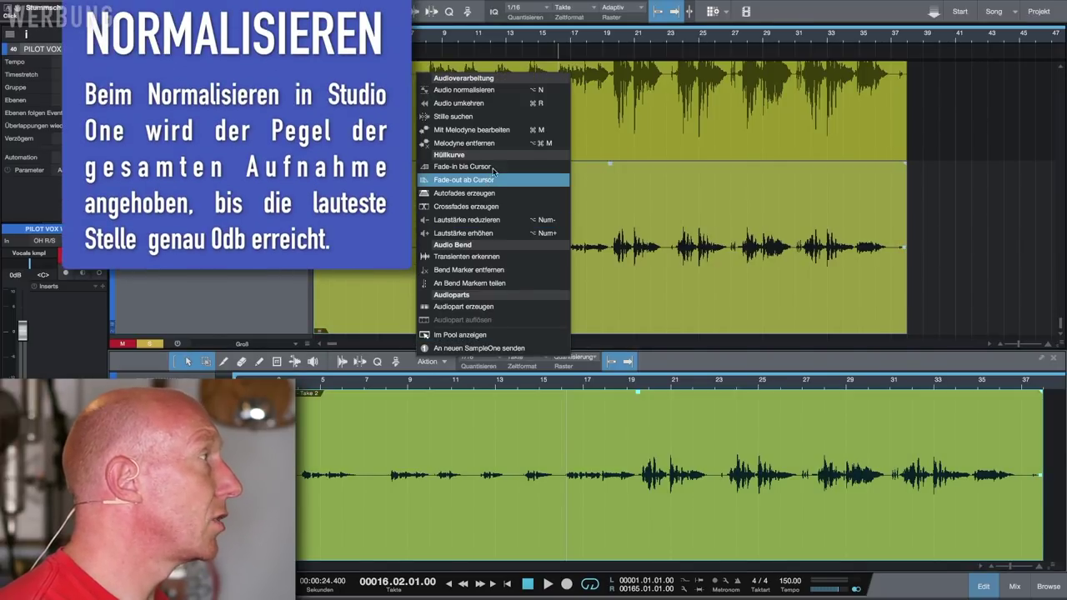
left_click(491, 90)
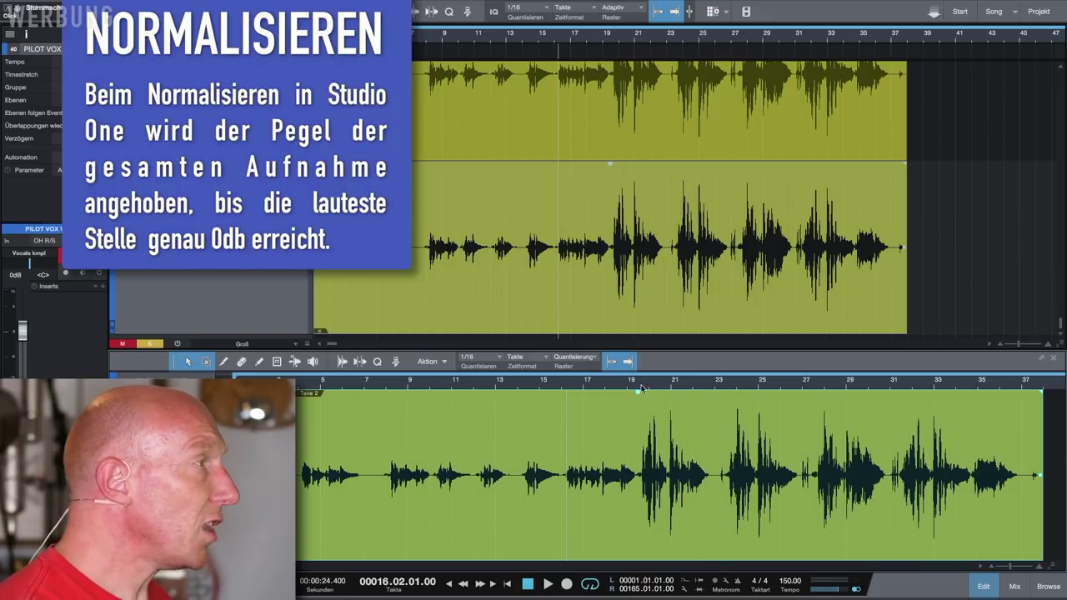
scroll(715, 244, "up", 2)
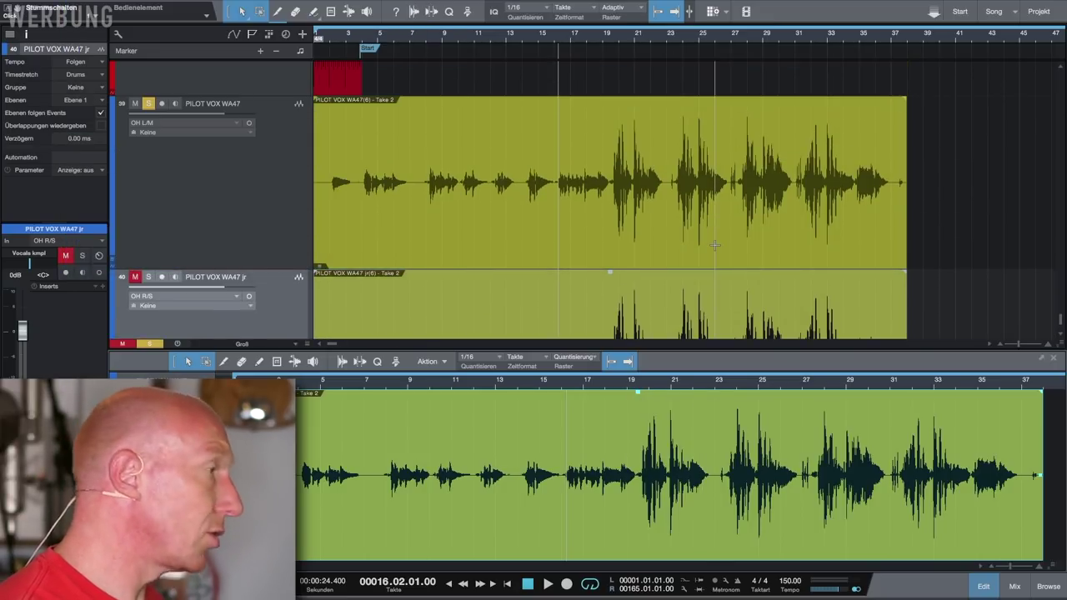
key("F2")
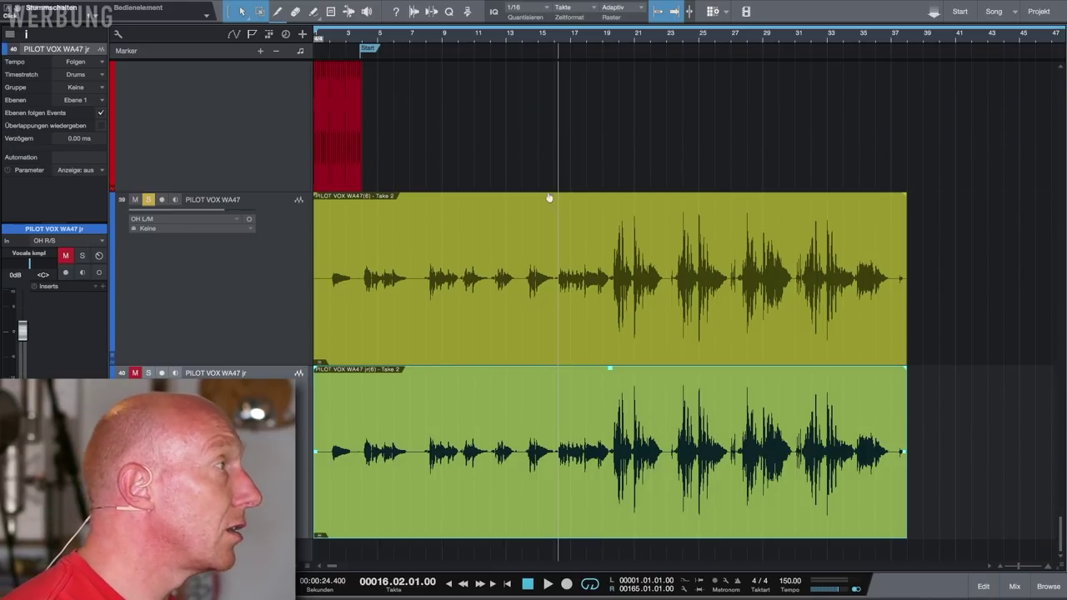
- Lower the event volume of both PILOT VOX takes by about the same amount and play the soloed WA47 take from the beginning
left_click_drag(584, 198, 584, 215)
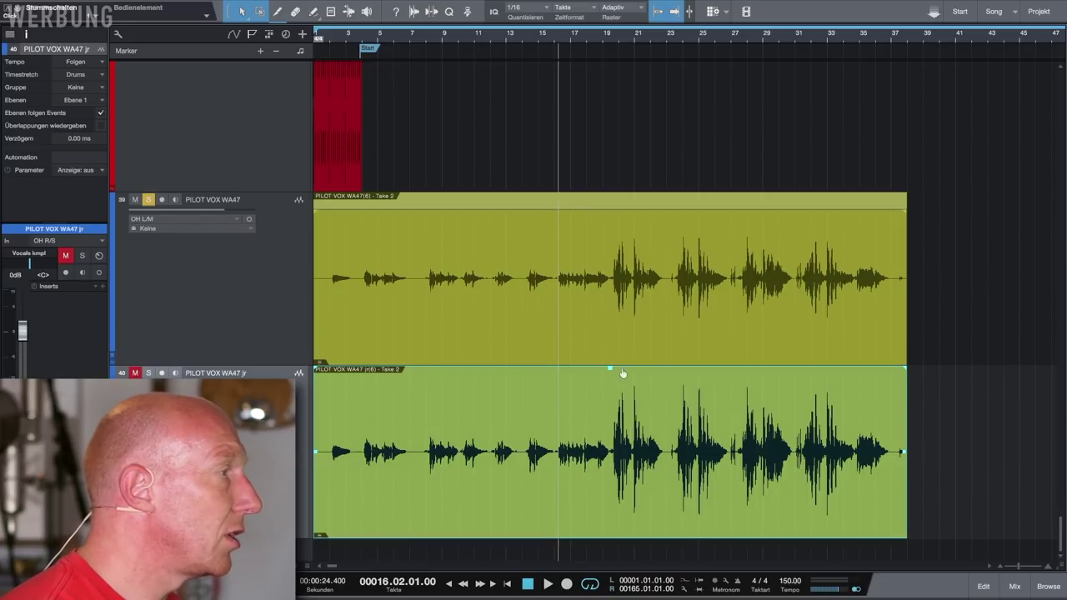
left_click_drag(612, 372, 615, 389)
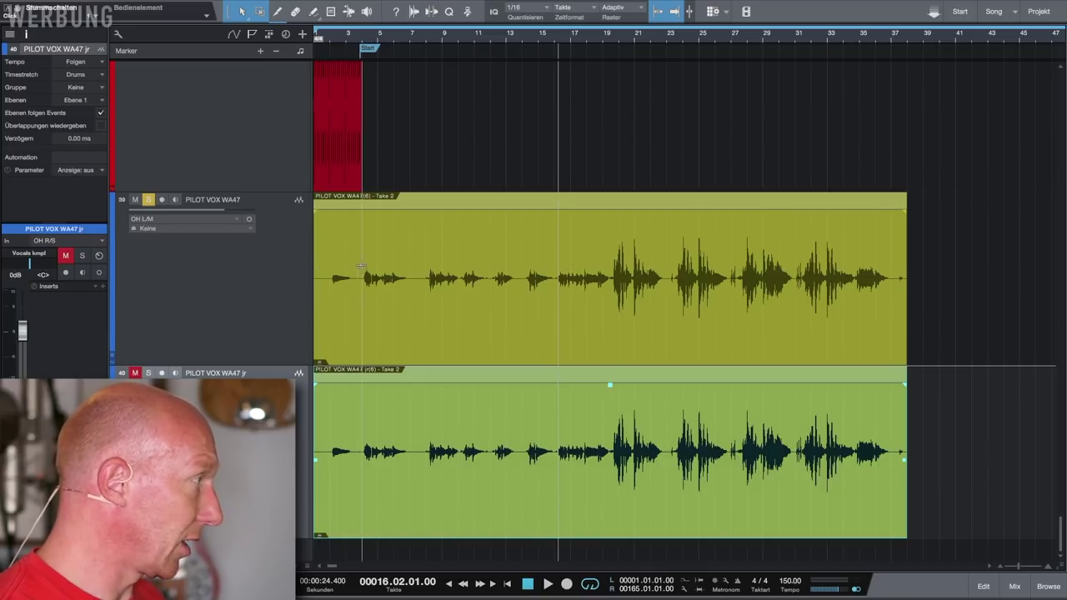
key("Home")
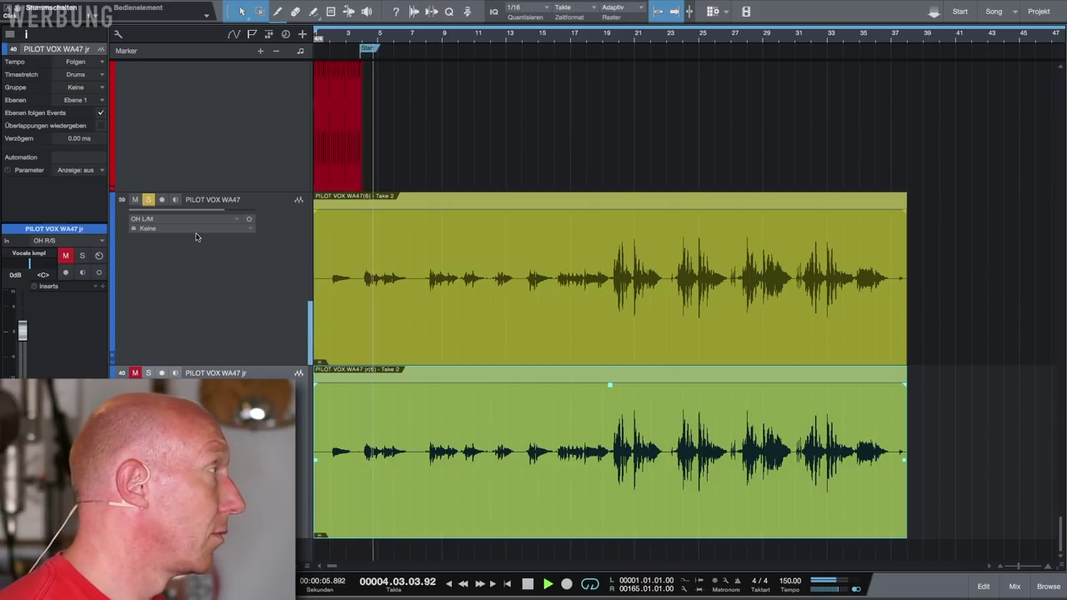
- Play the vocal takes through to about bar 36, alternating the solo between PILOT VOX WA47 and PILOT VOX WA47 jr to compare them
key("space")
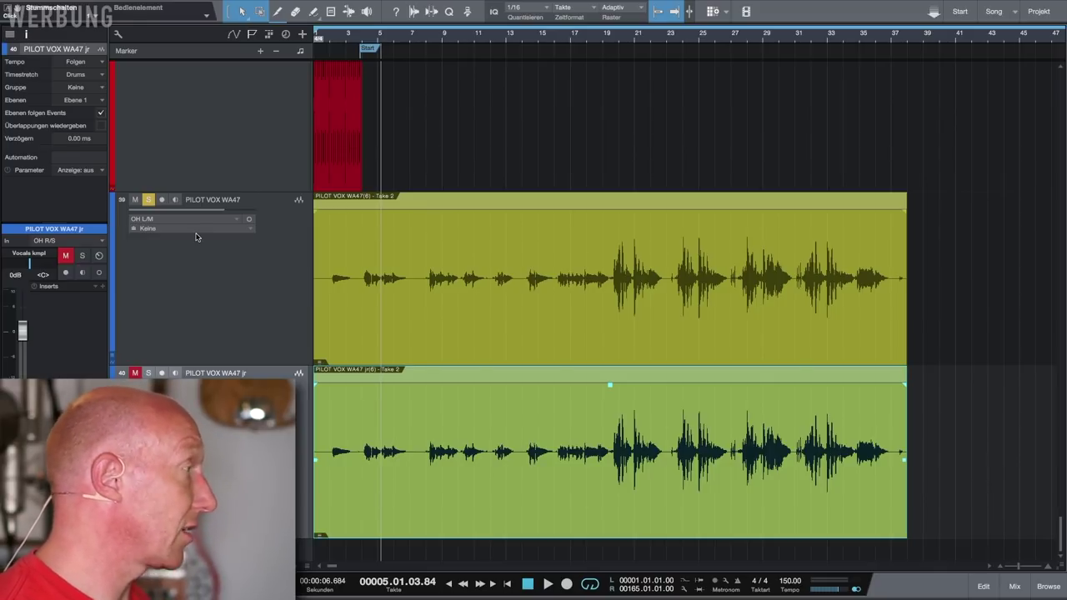
key("space")
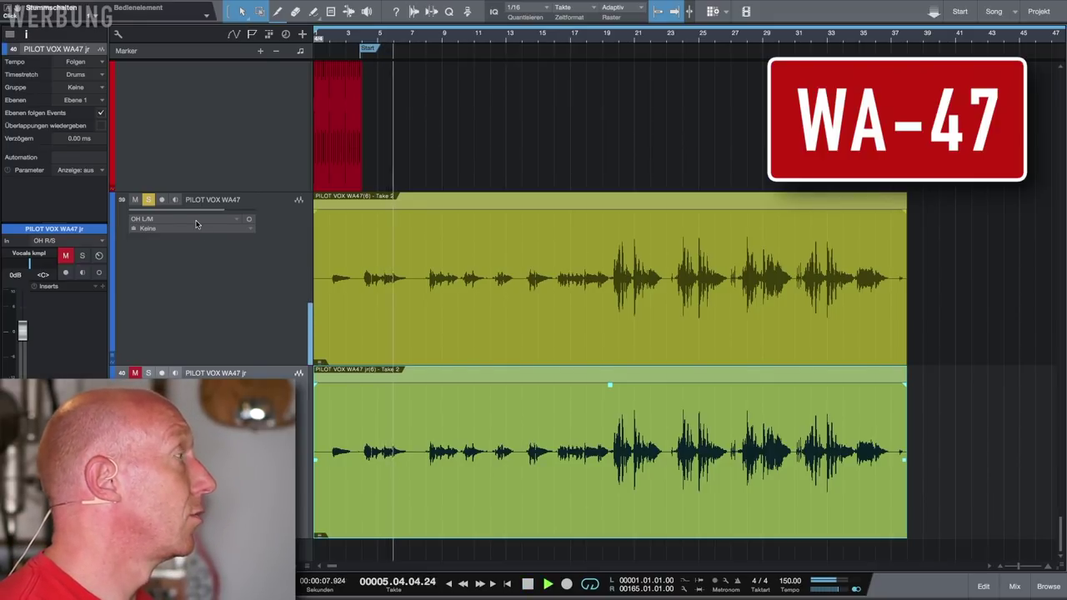
left_click(149, 373)
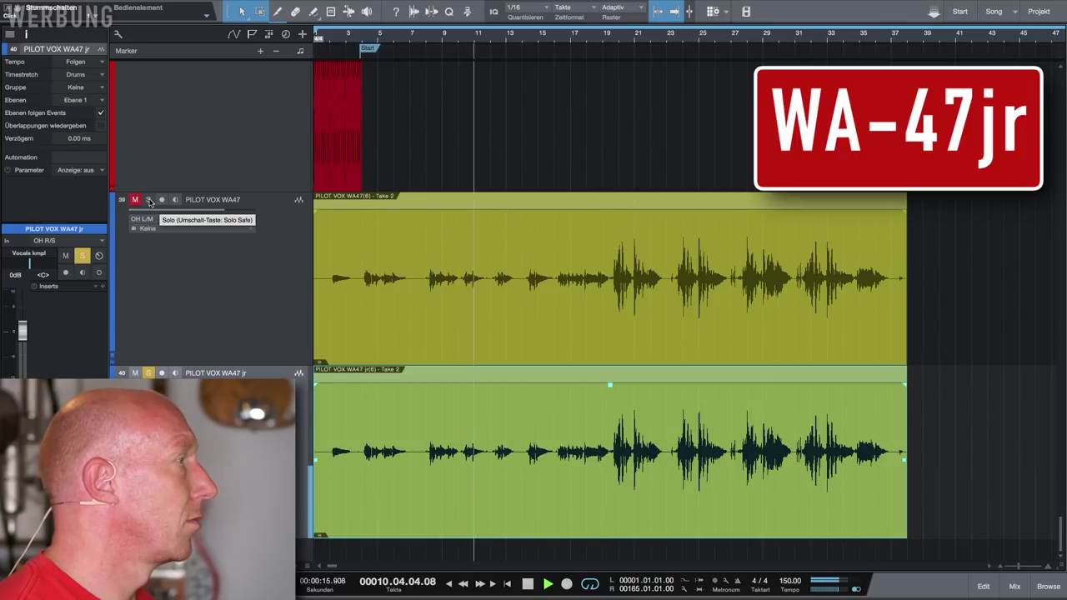
left_click(150, 201)
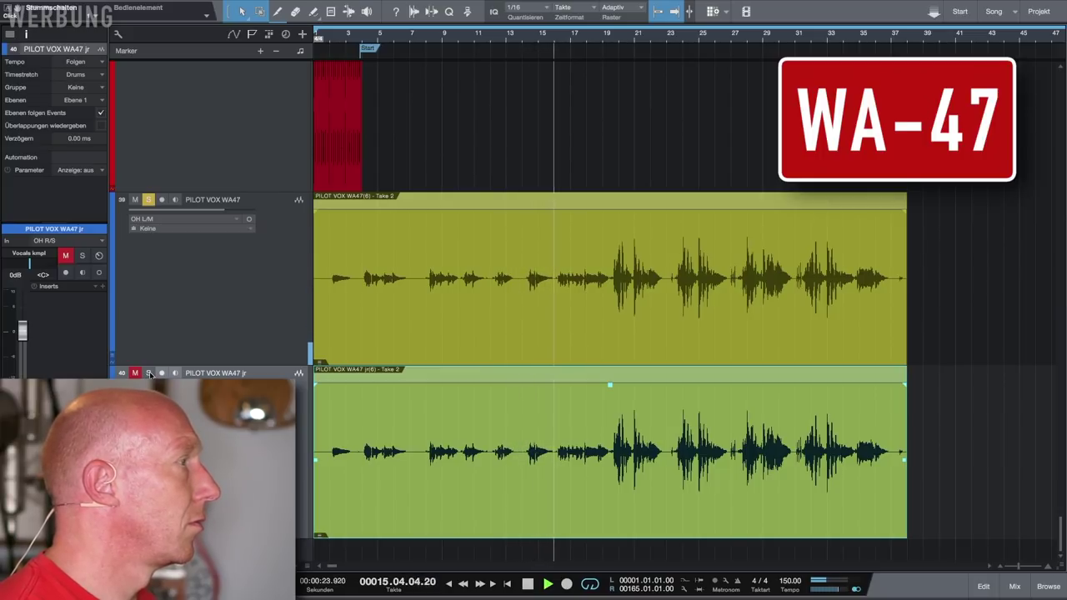
left_click(149, 373)
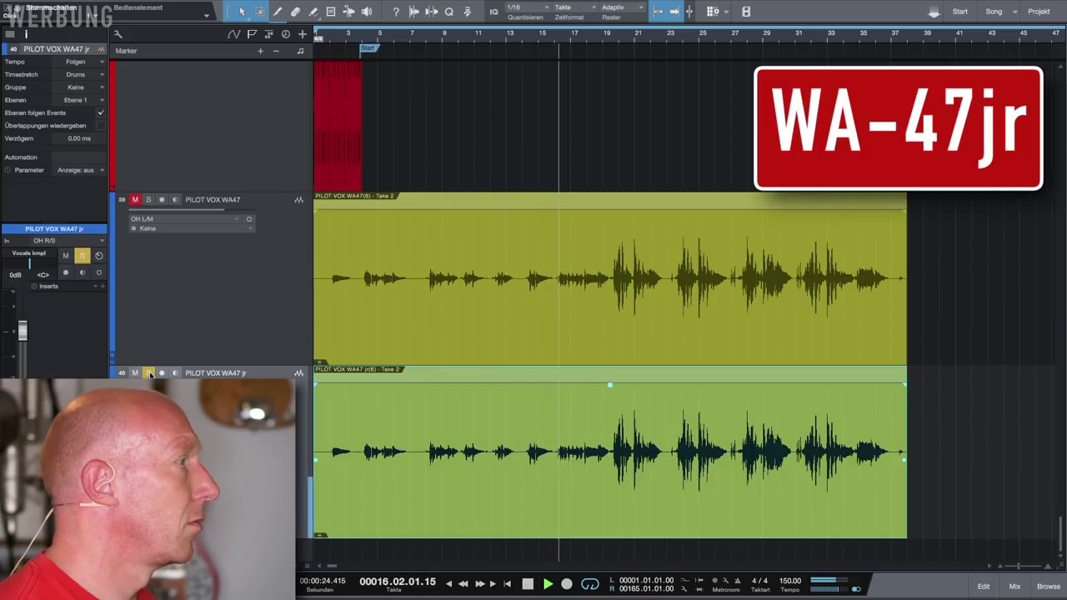
left_click(149, 201)
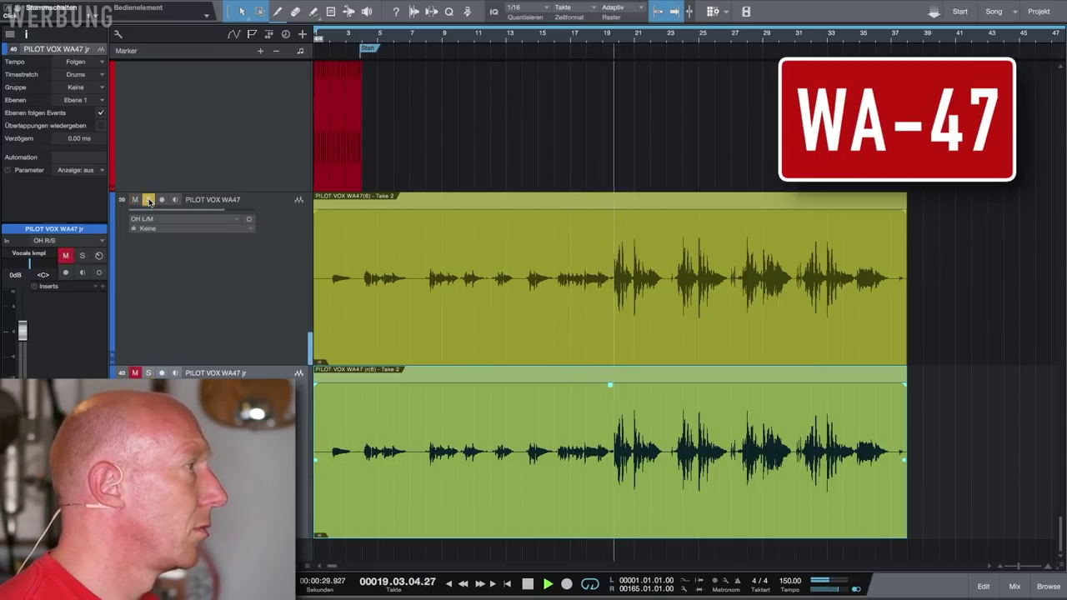
left_click(150, 373)
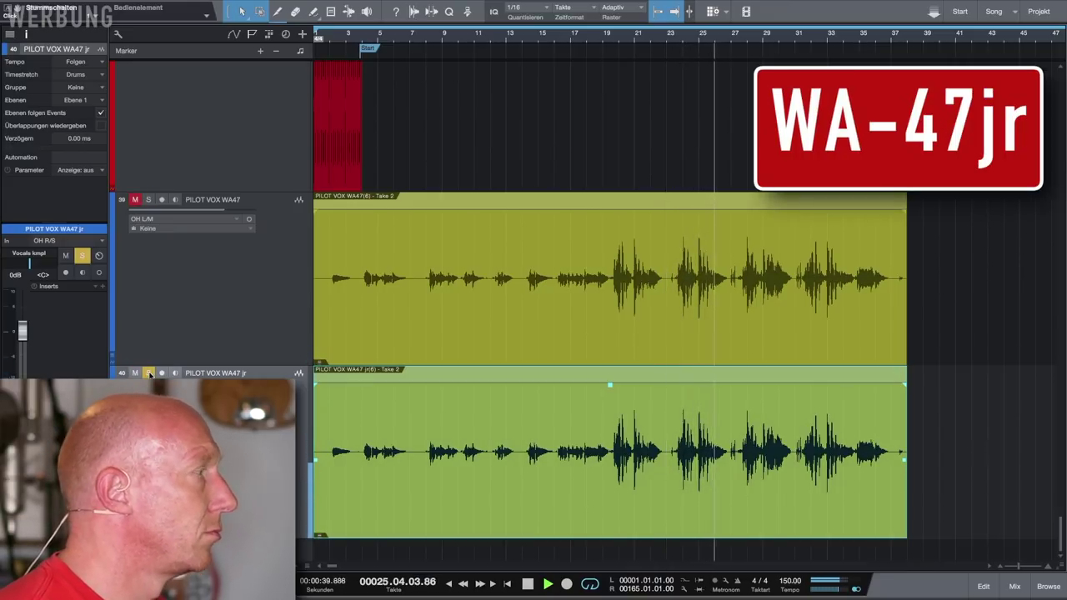
left_click(148, 200)
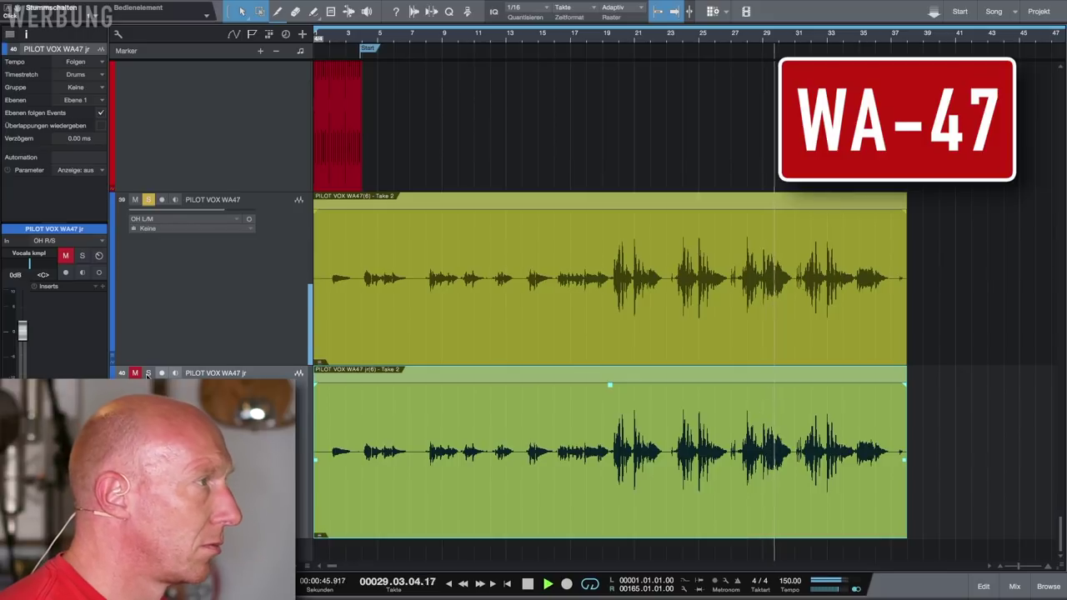
left_click(148, 373)
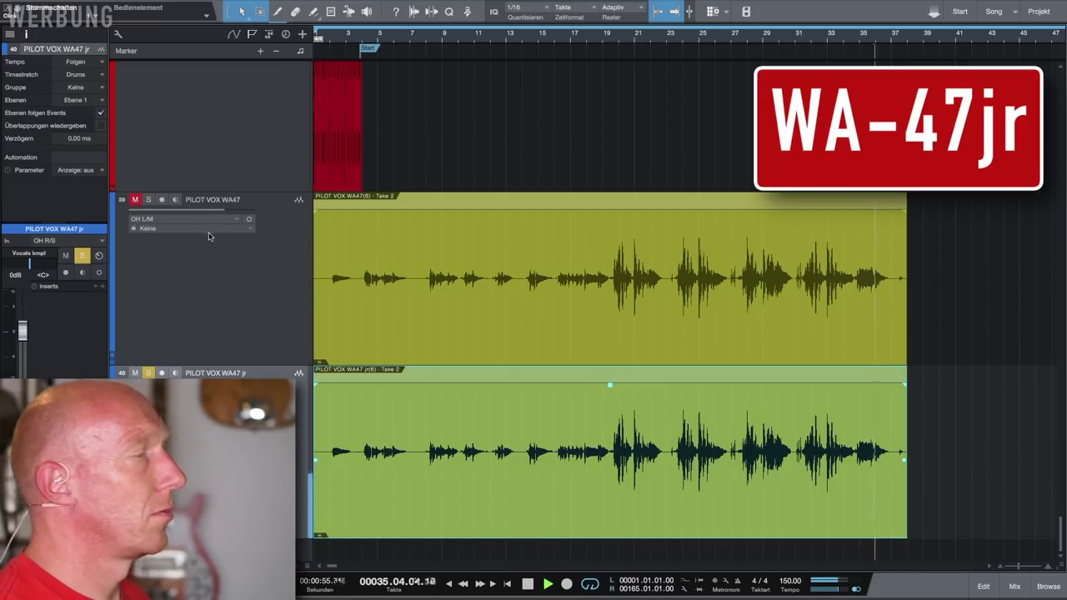
key("space")
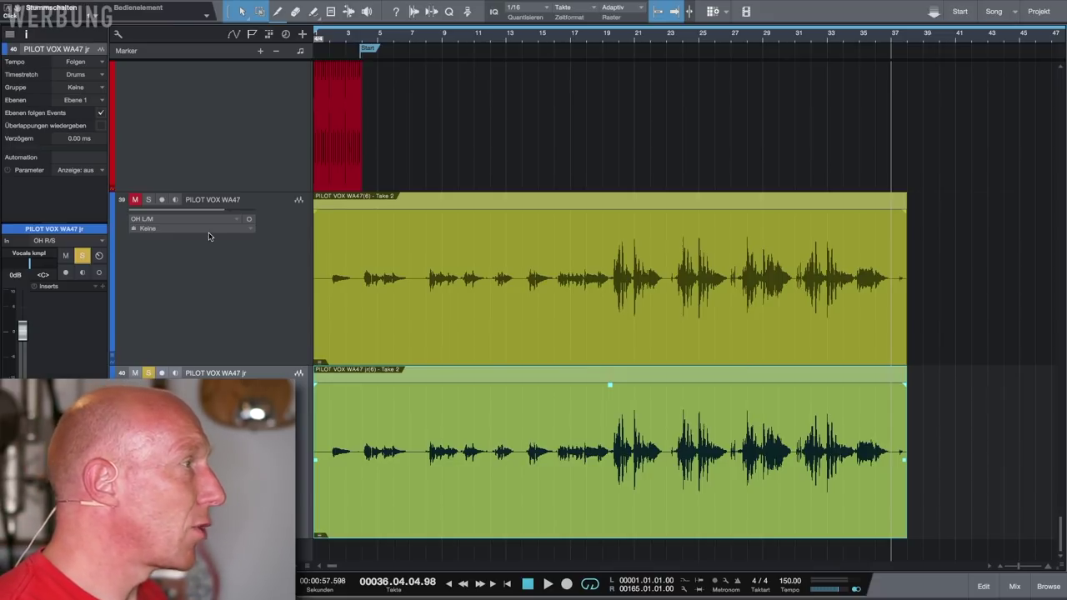
- Set the loop range from bar 23.3 to bar 27 and briefly play the soloed WA47 jr take from its start
left_click(617, 35)
left_click_drag(676, 25, 734, 27)
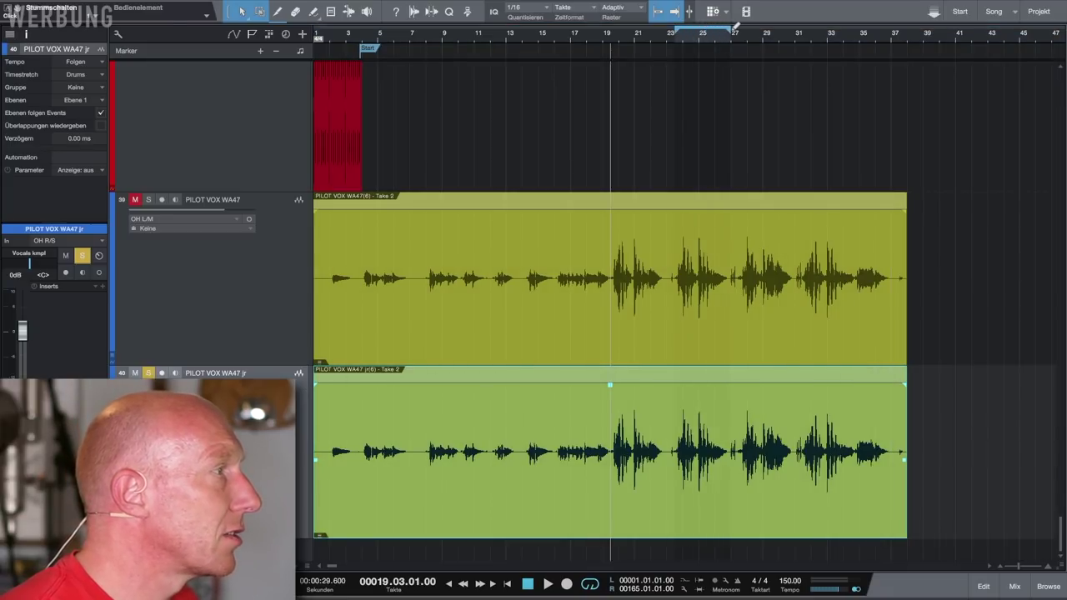
key("space")
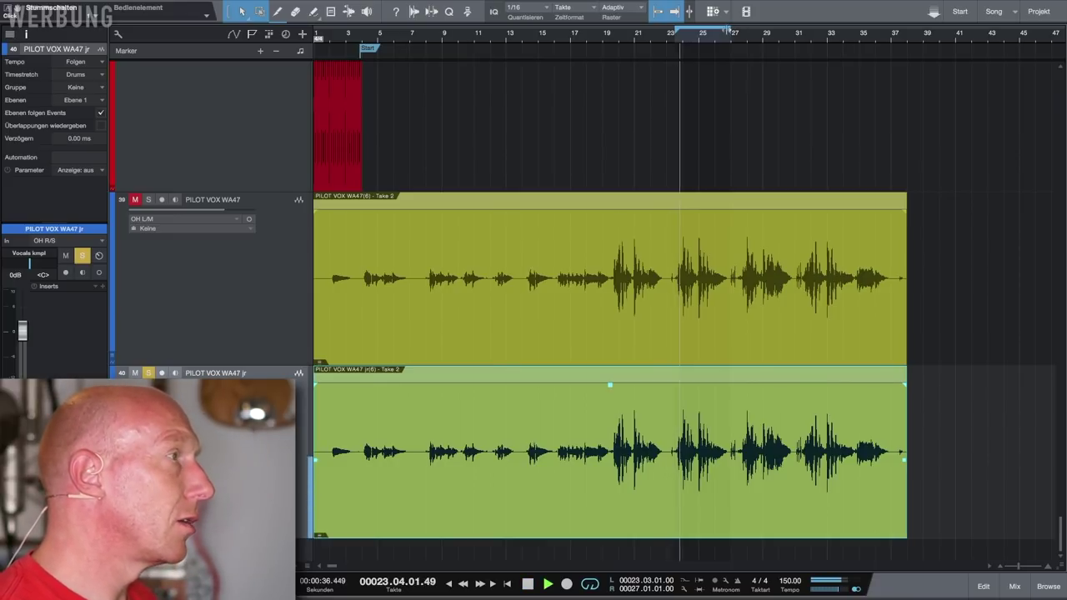
key("space")
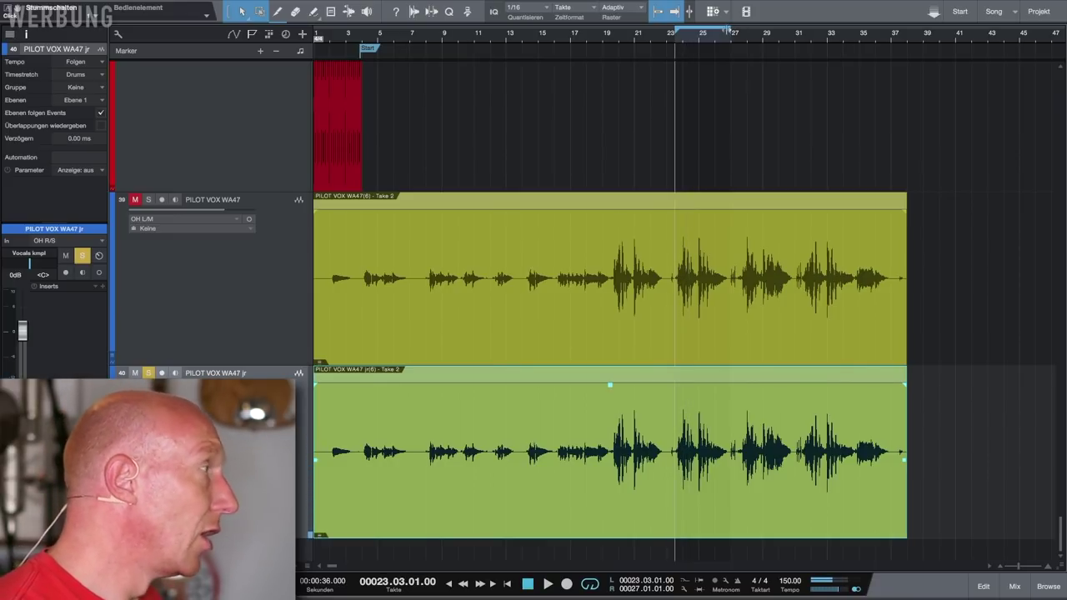
- Loop the marked passage starting with the WA47 take soloed, switching the solo between both PILOT VOX tracks to compare them
left_click(149, 200)
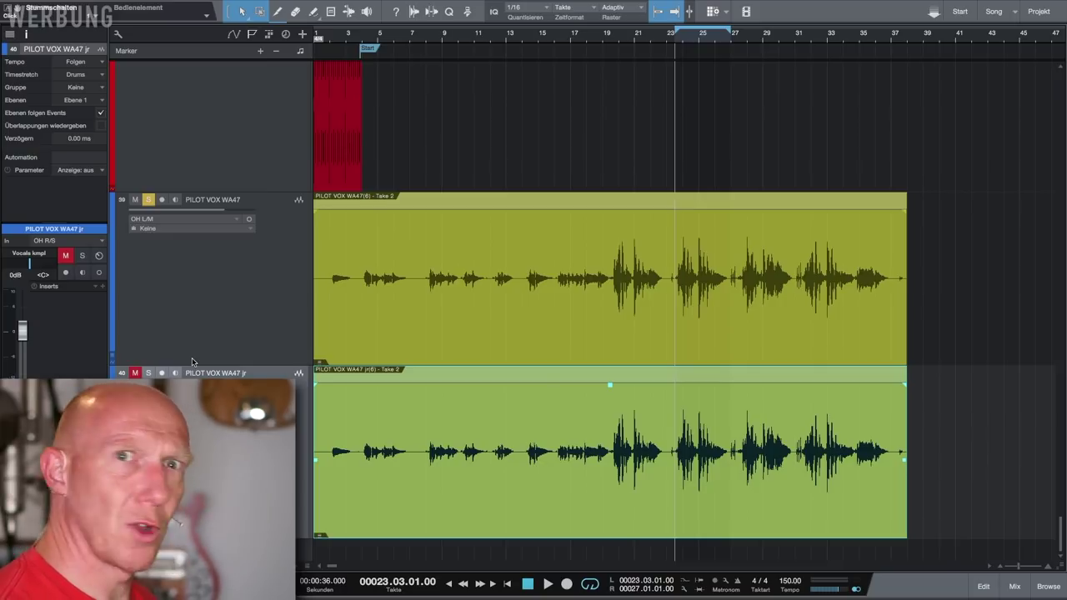
key("space")
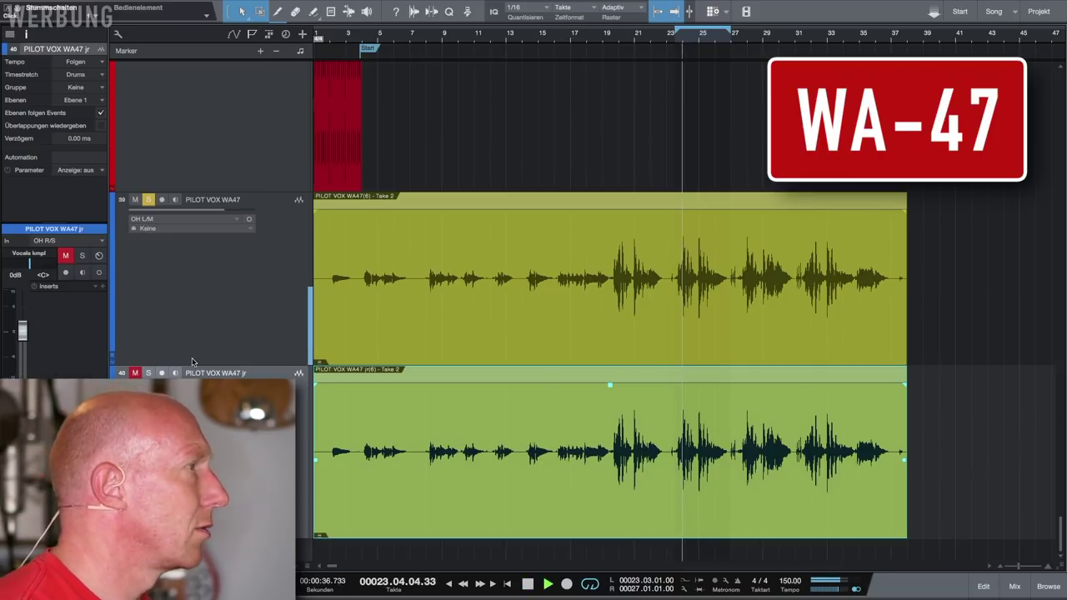
left_click(149, 373)
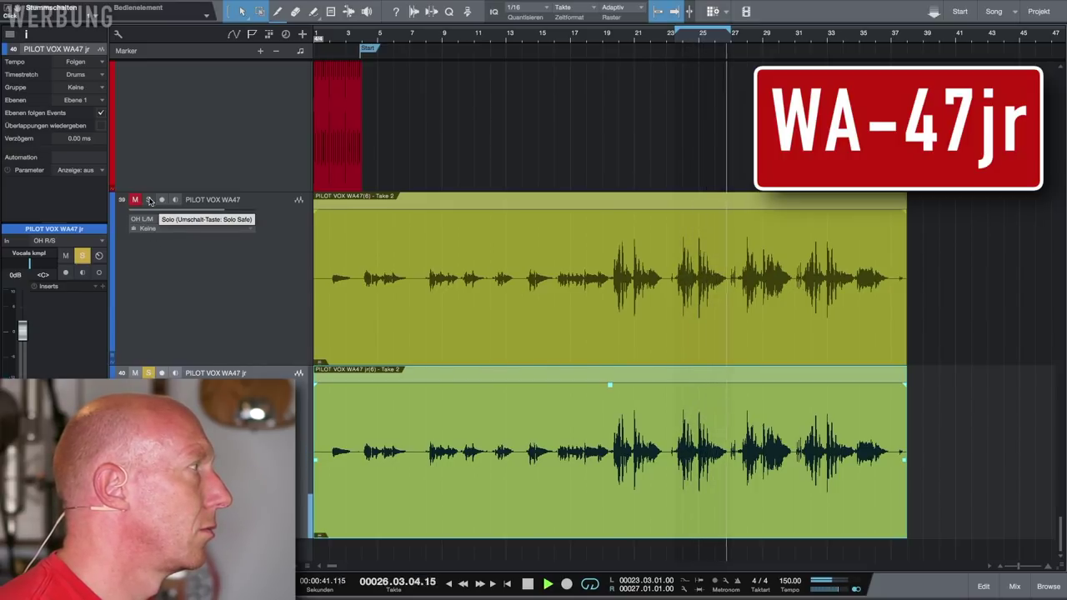
left_click(149, 200)
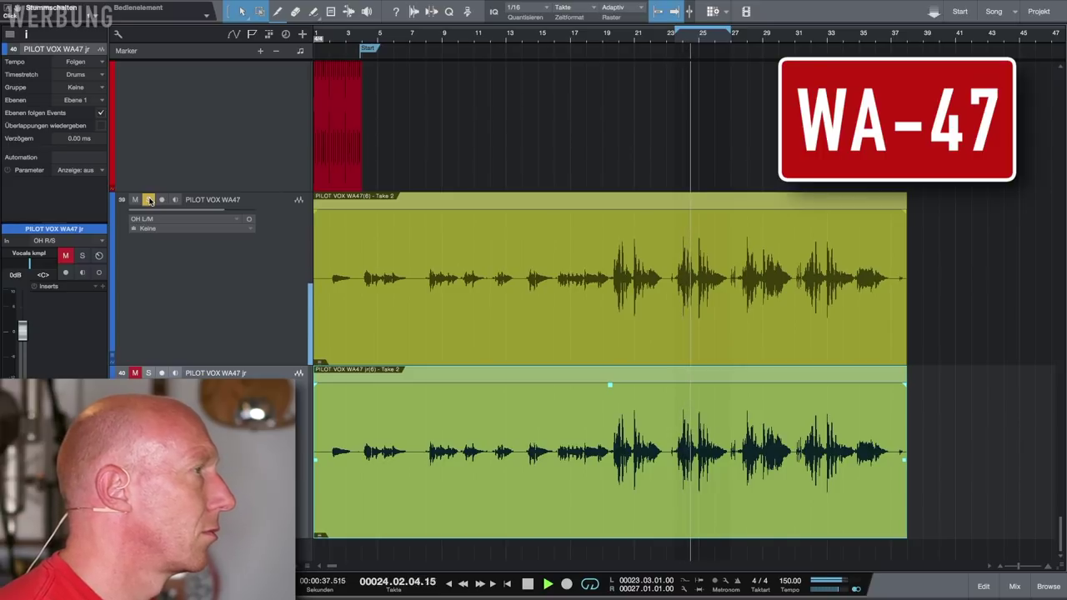
left_click(149, 373)
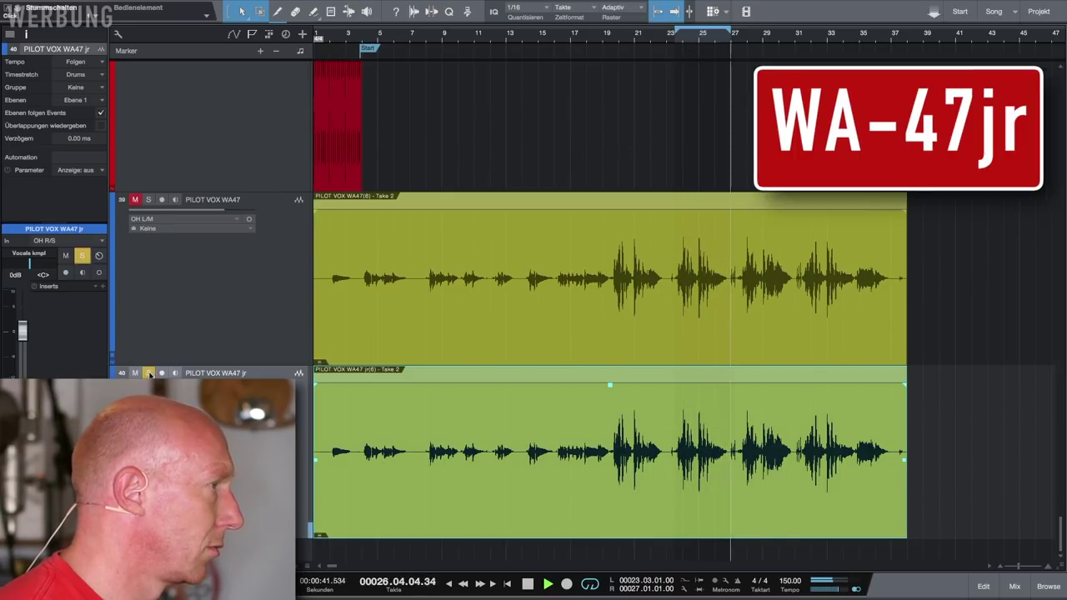
left_click(149, 201)
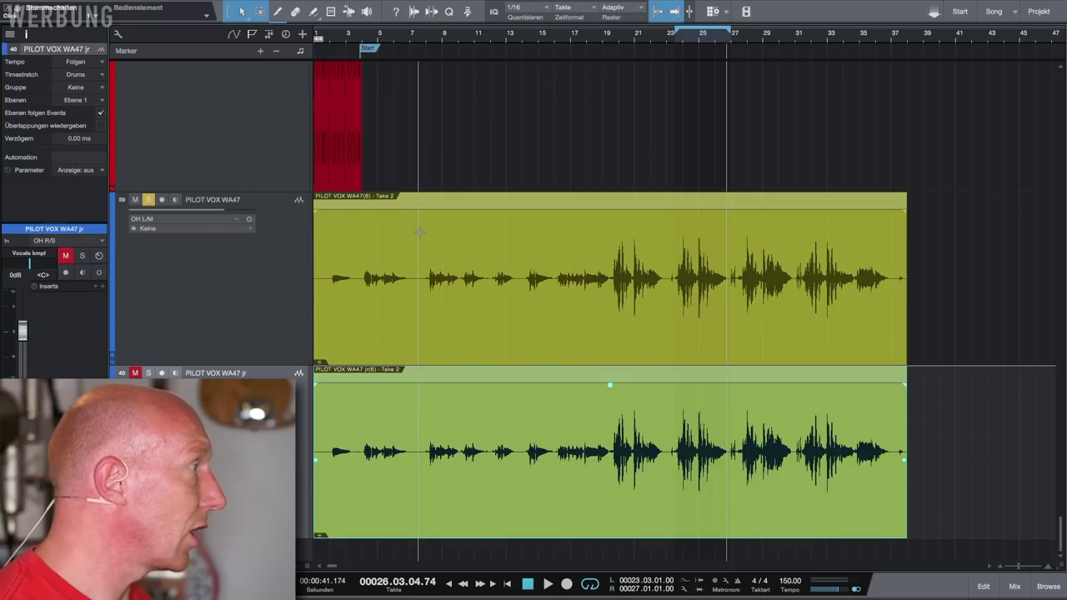
- Unsolo the PILOT VOX WA47 track and show the mixer with that channel's inserts and sends expanded
scroll(419, 229, "down", 6)
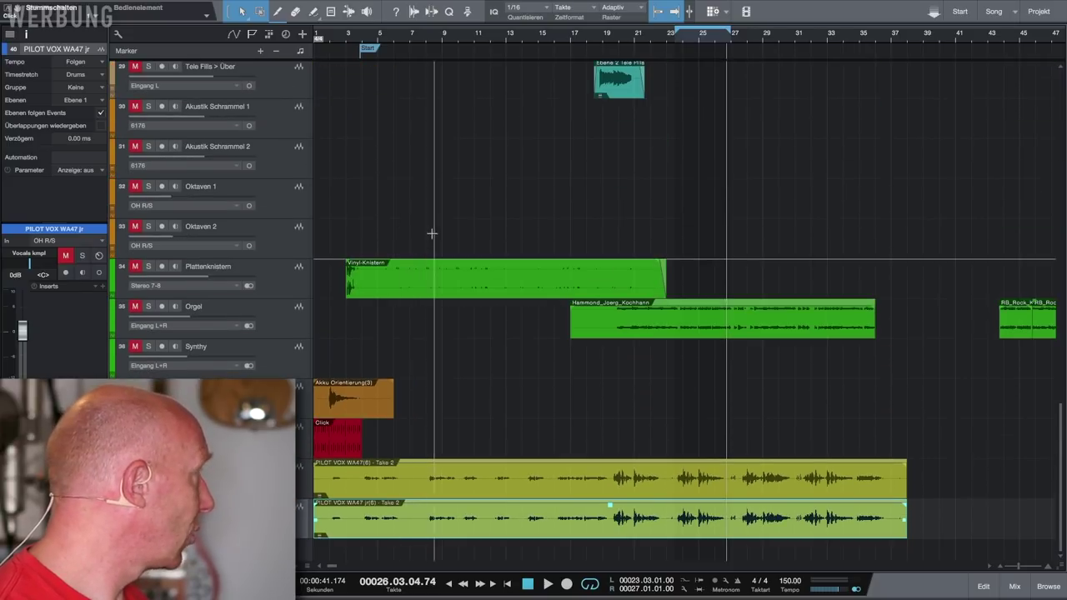
scroll(430, 237, "right", 2)
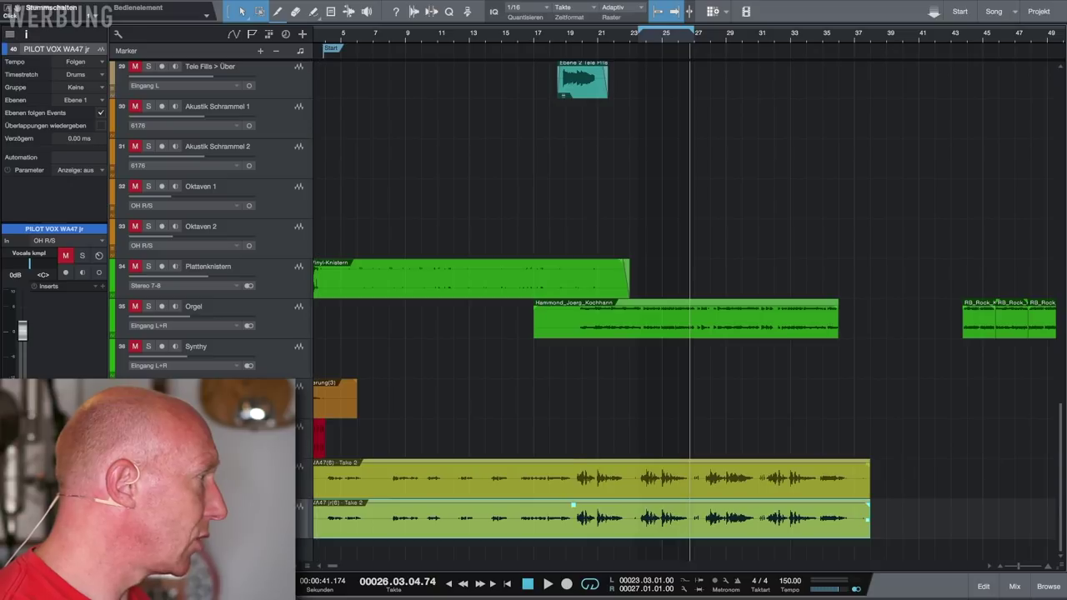
left_click(583, 479)
key("s")
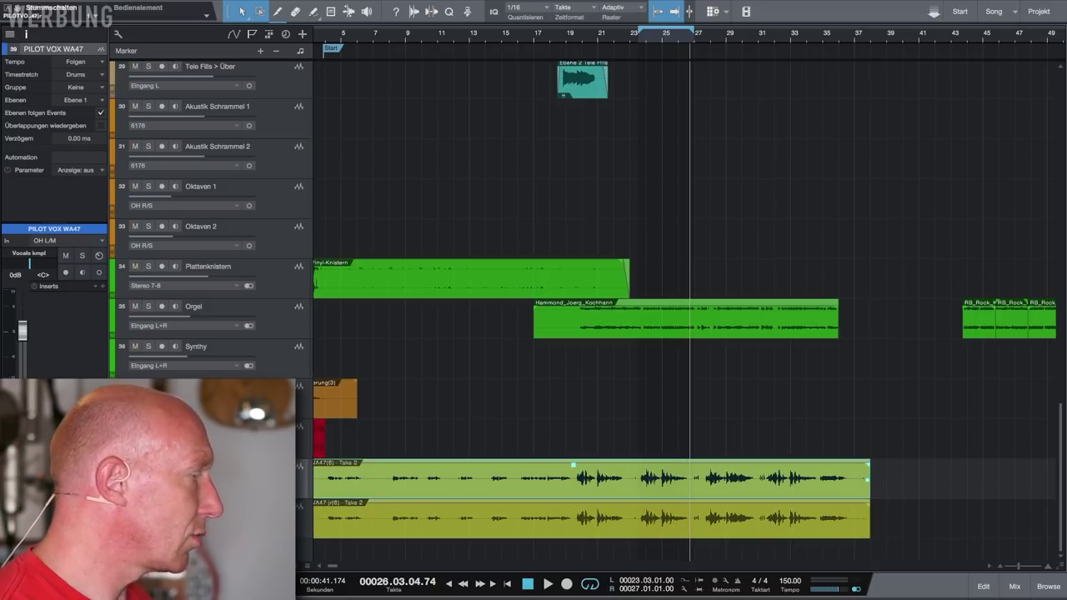
key("F3")
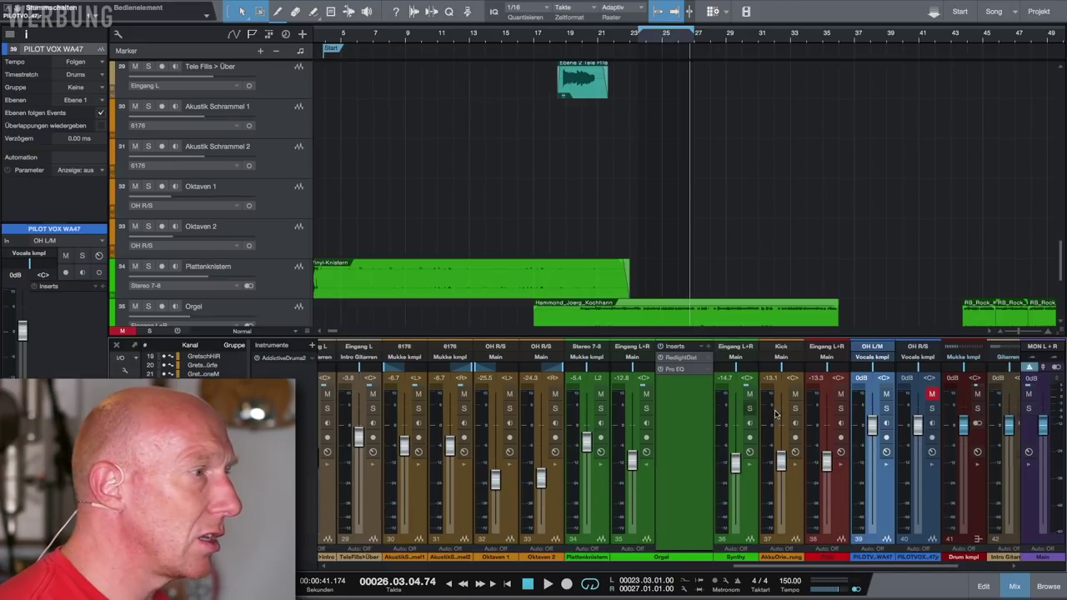
scroll(800, 437, "right", 2)
left_click(819, 468)
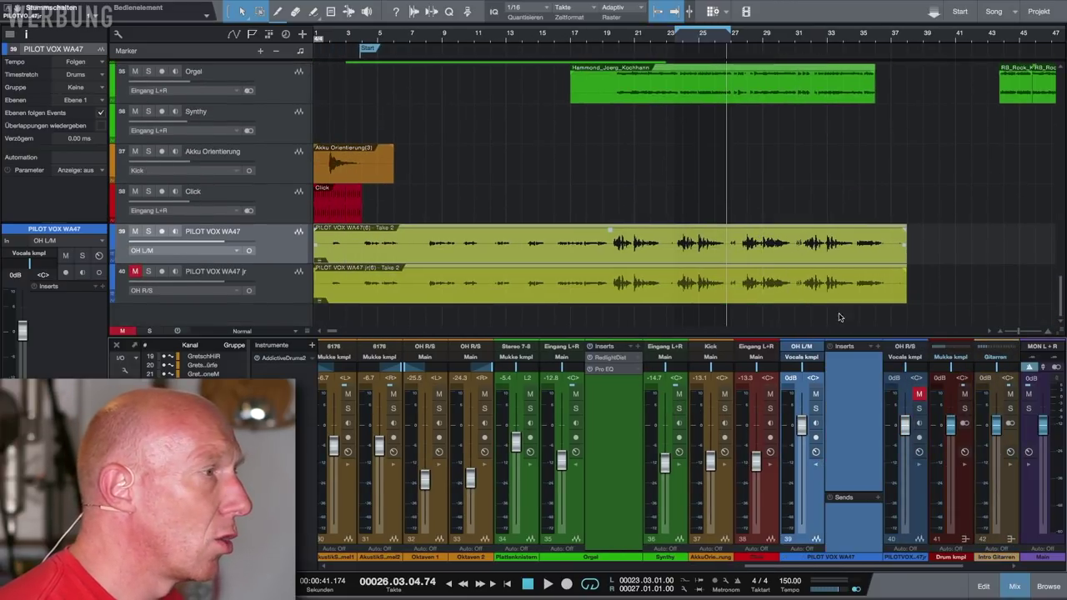
- Insert the PreSonus Fat Channel effect on the PILOT VOX WA47 channel
left_click(877, 350)
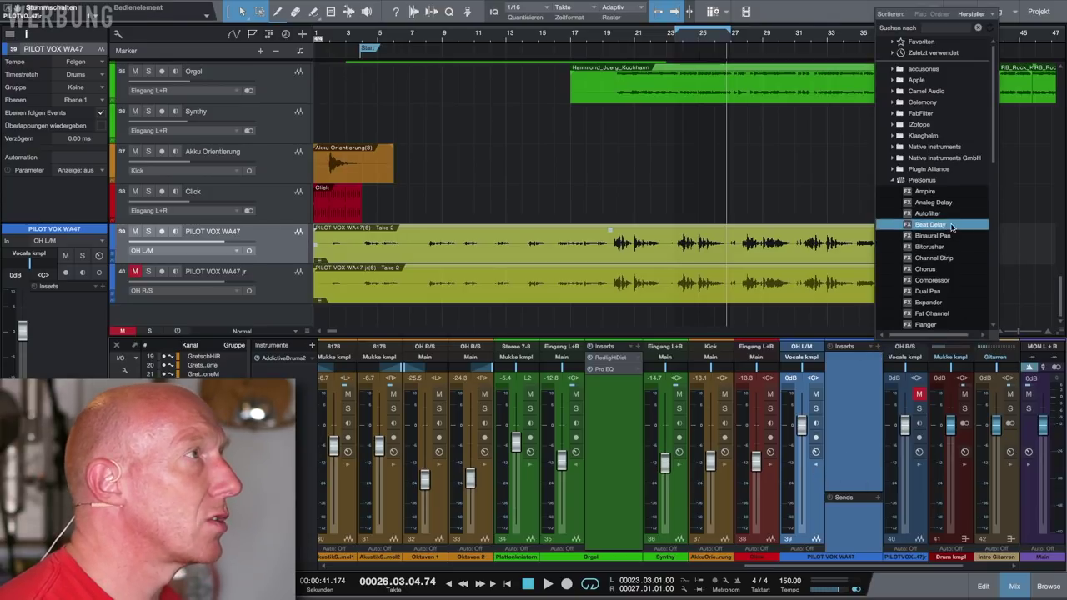
scroll(970, 166, "down", 3)
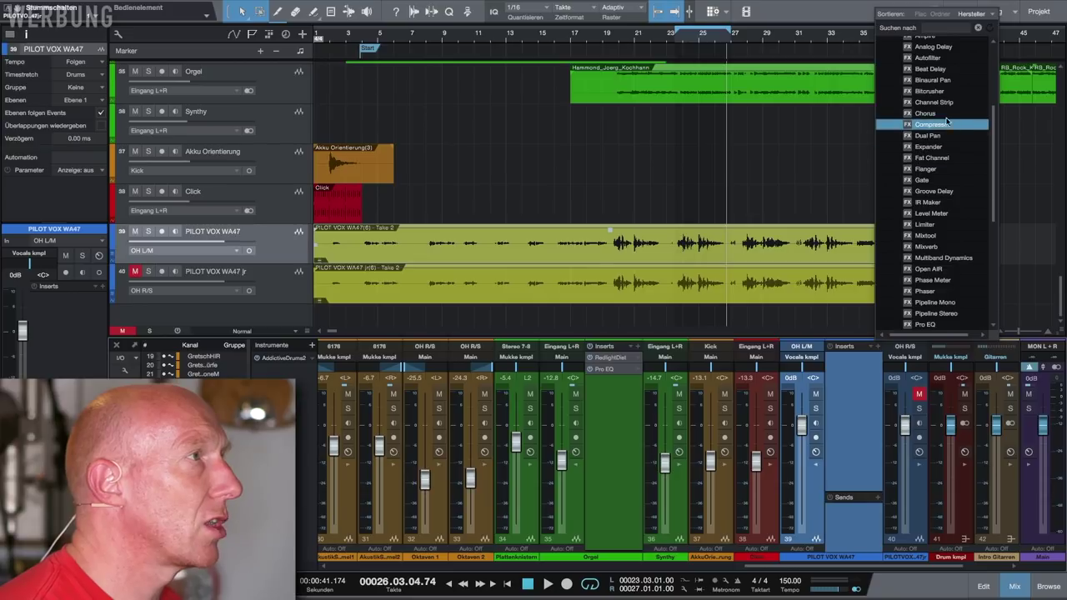
left_click(953, 158)
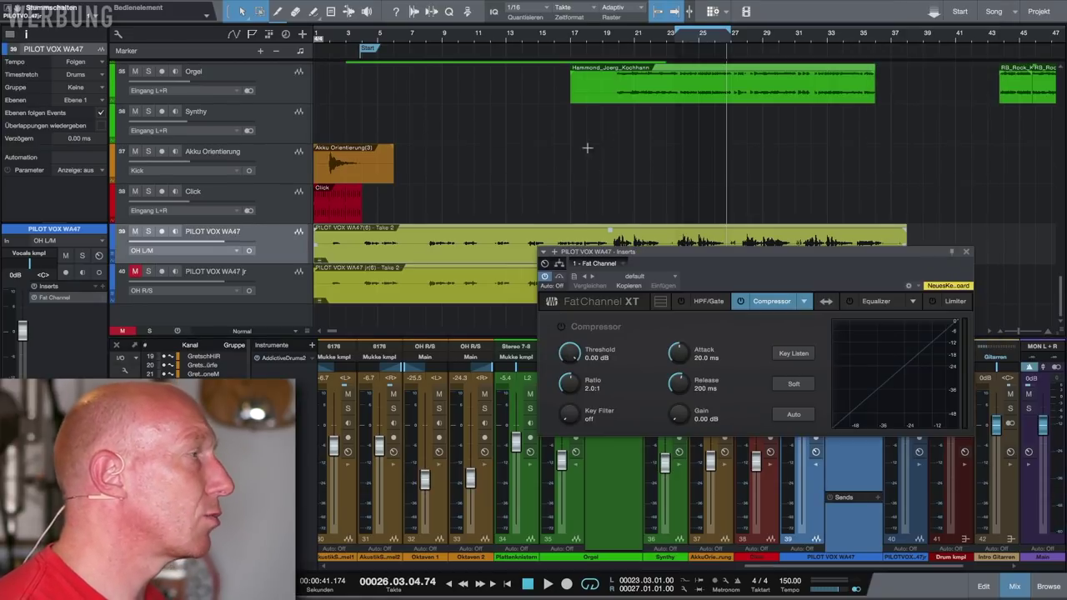
left_click_drag(669, 255, 614, 201)
- Switch the Fat Channel compressor to the FET model, enable it, and move the plug-in window clear of the vocal tracks
left_click(748, 248)
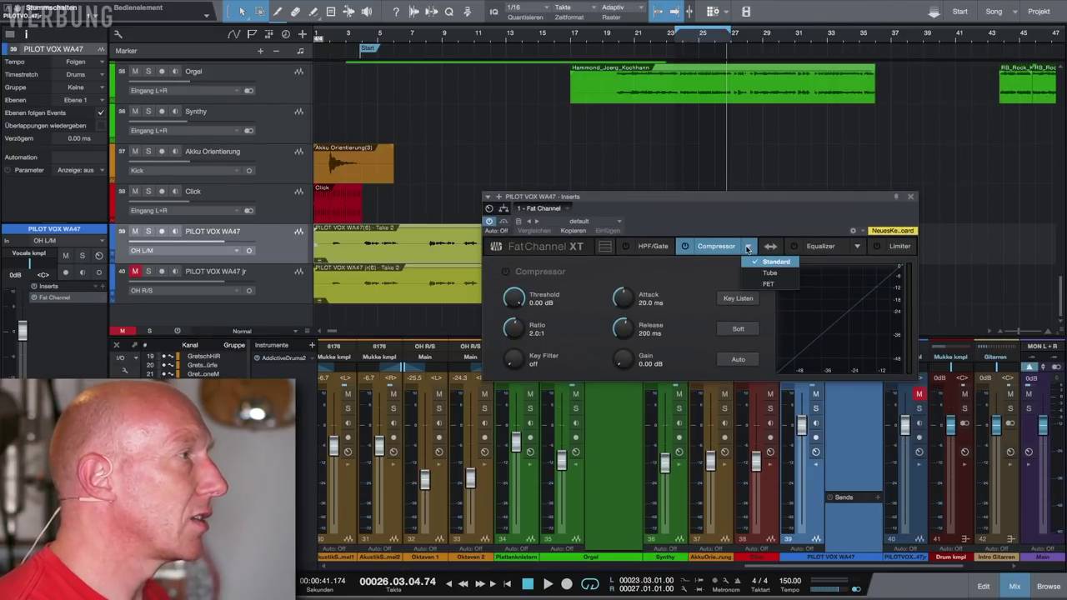
left_click(763, 283)
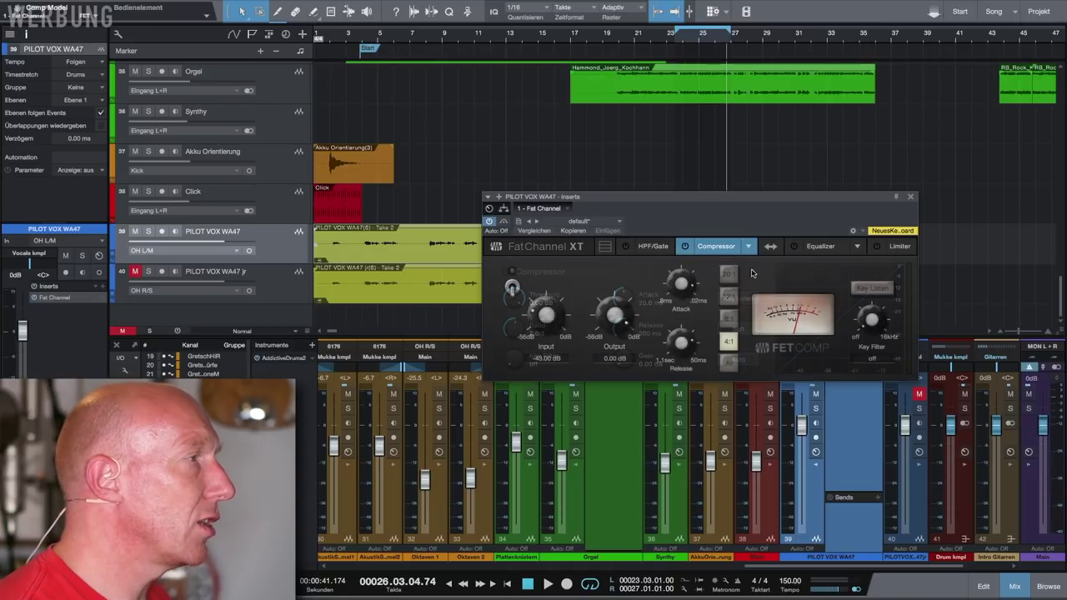
left_click(512, 287)
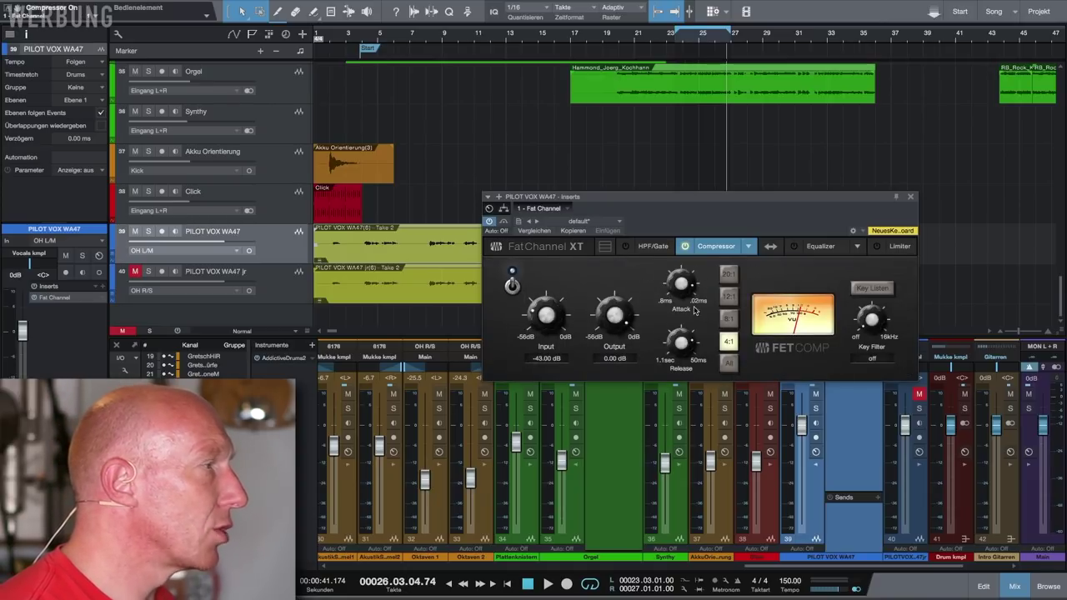
left_click_drag(619, 208, 541, 343)
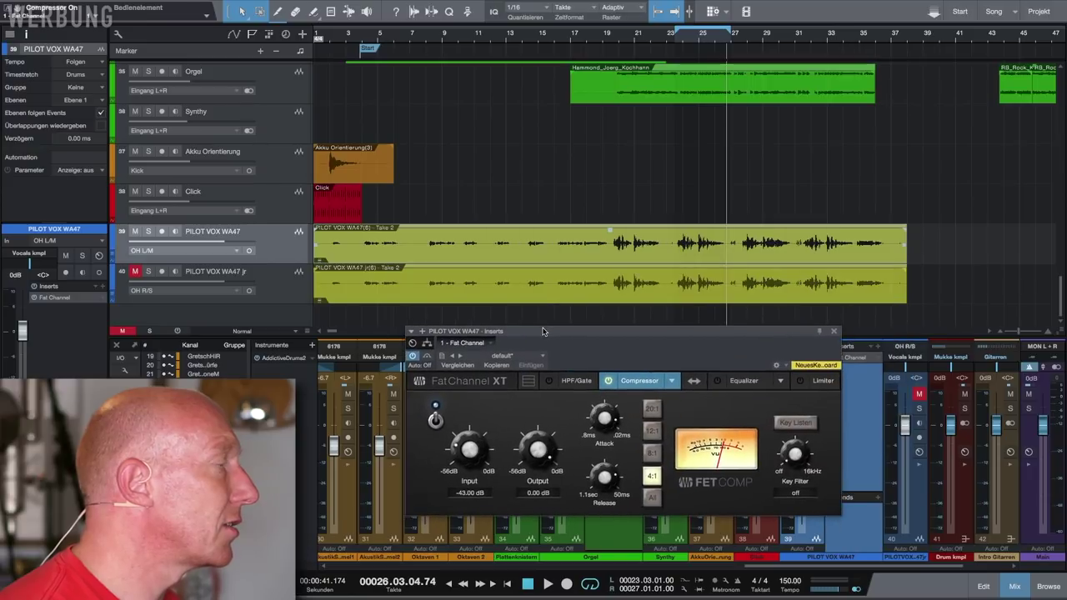
- Play the mix from about bar 7 and set the FET compressor's input to -21.44 dB and output to -20.72 dB
left_click(421, 40)
key("space")
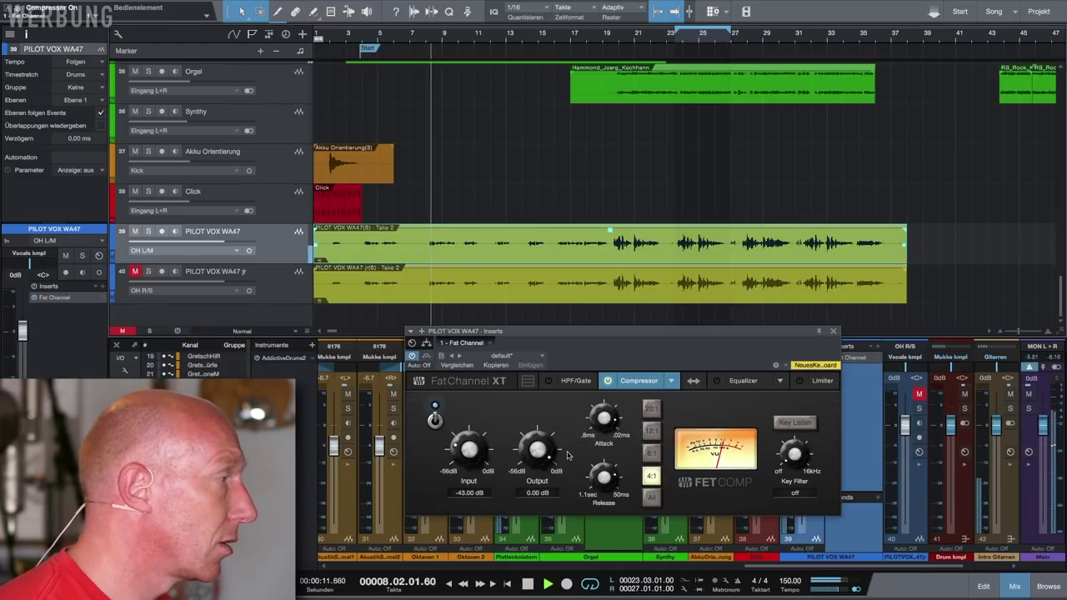
scroll(534, 453, "down", 2)
scroll(534, 452, "down", 5)
scroll(469, 437, "up", 3)
scroll(469, 437, "up", 3)
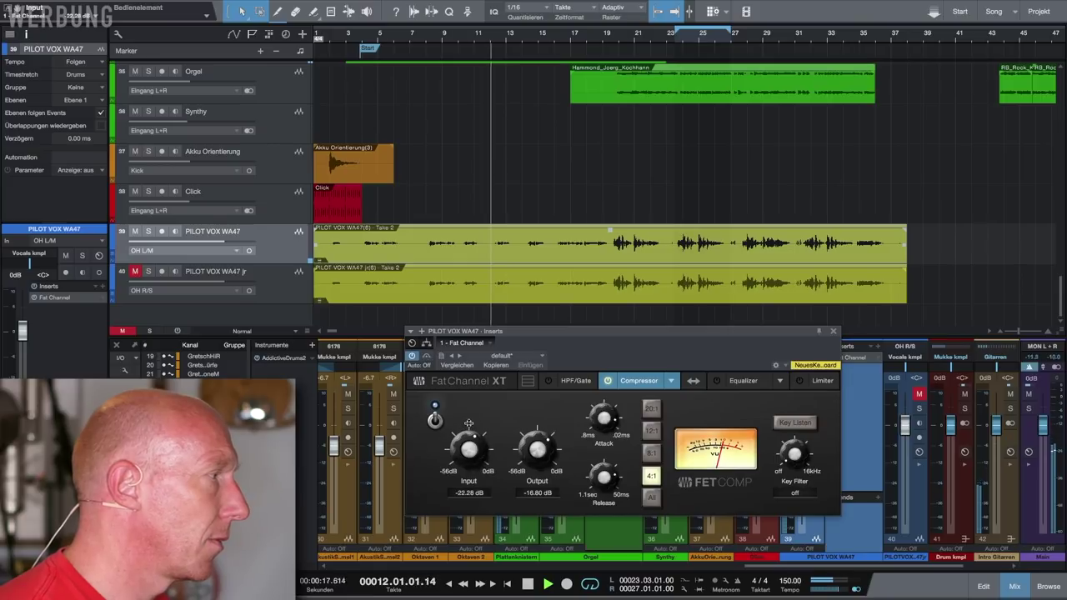
scroll(469, 424, "up", 1)
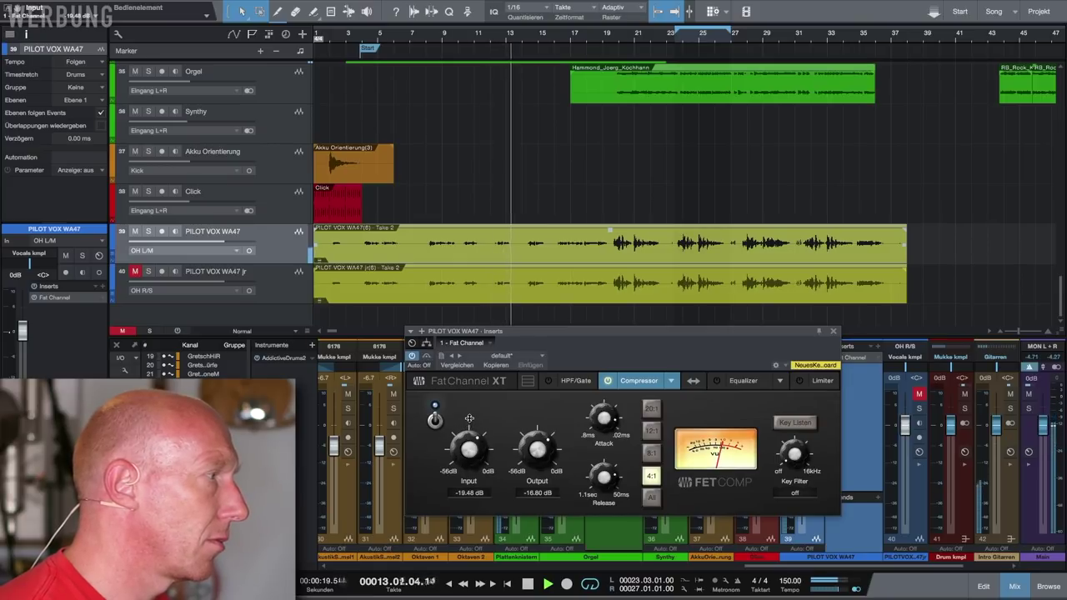
scroll(536, 450, "down", 2)
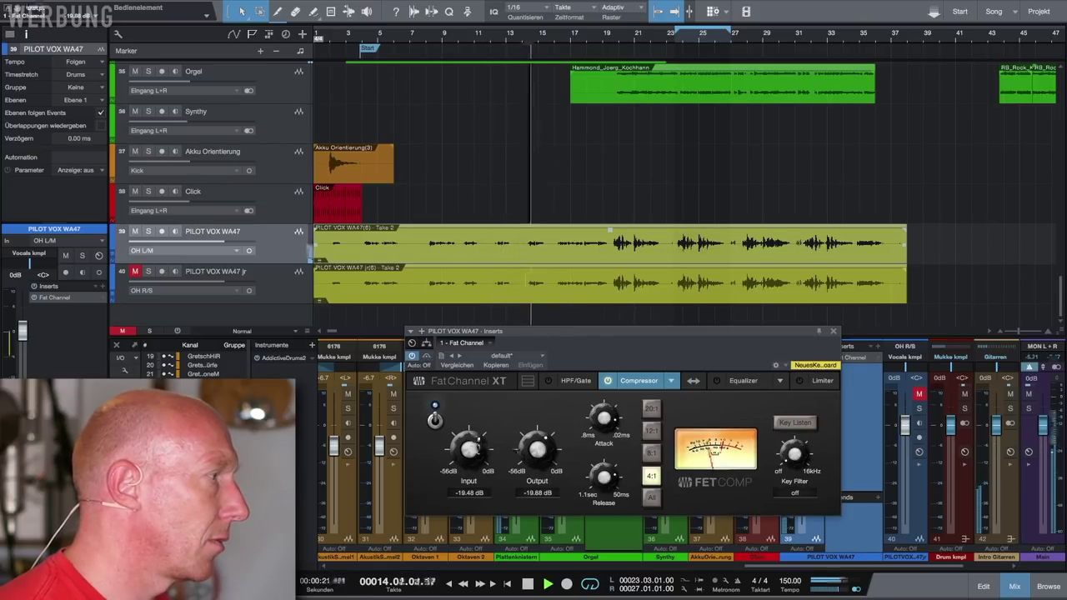
scroll(536, 449, "up", 1)
scroll(473, 452, "down", 1)
scroll(473, 452, "down", 1)
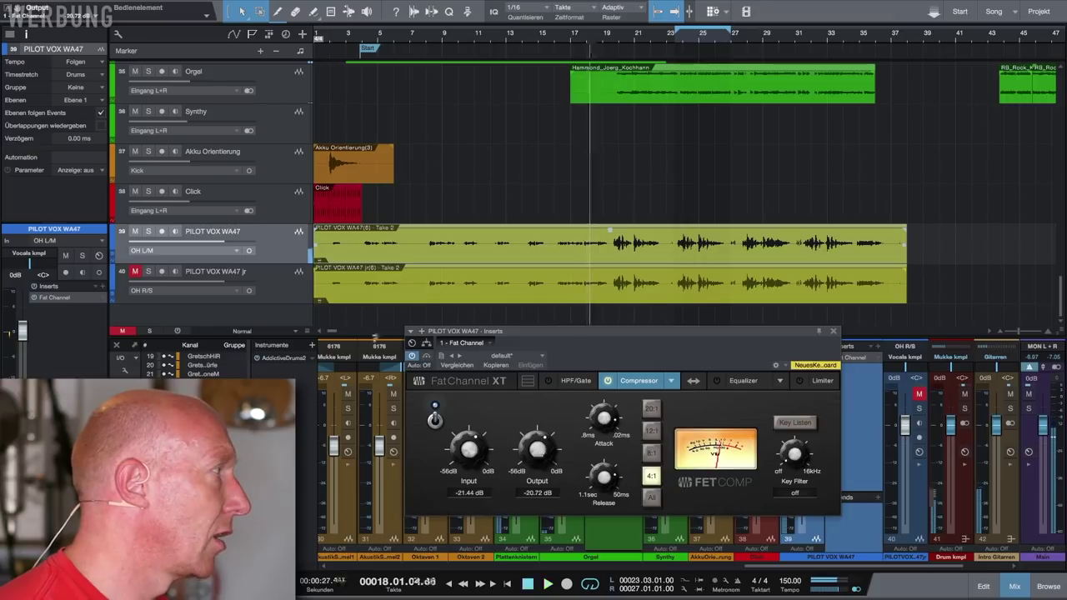
- Solo the PILOT VOX WA47 track, audition it with the compressor attack set to 0.38 ms, and close the Fat Channel window
left_click(148, 231)
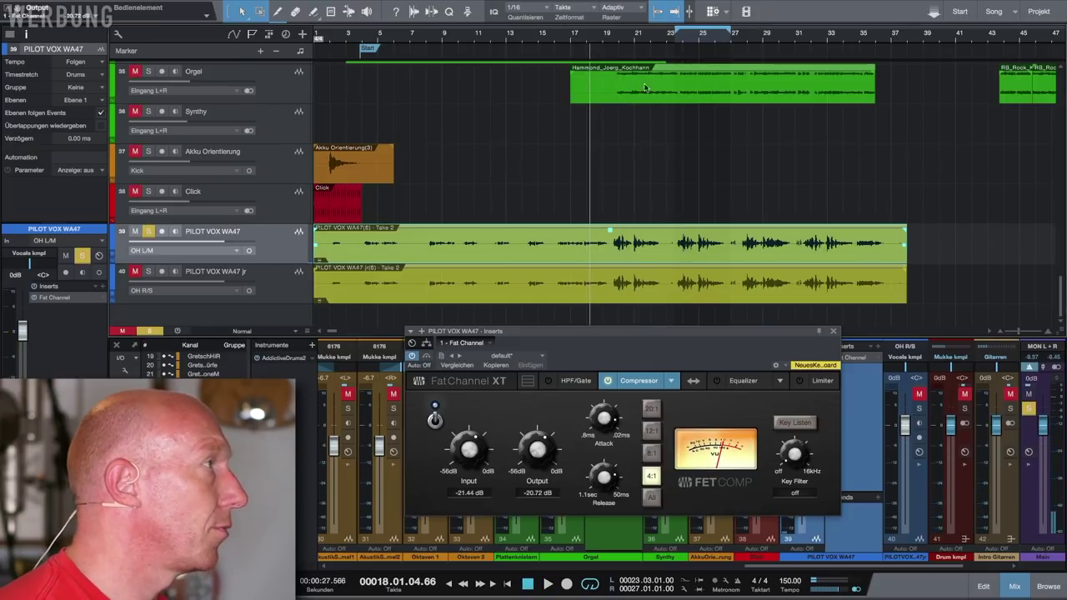
left_click(569, 41)
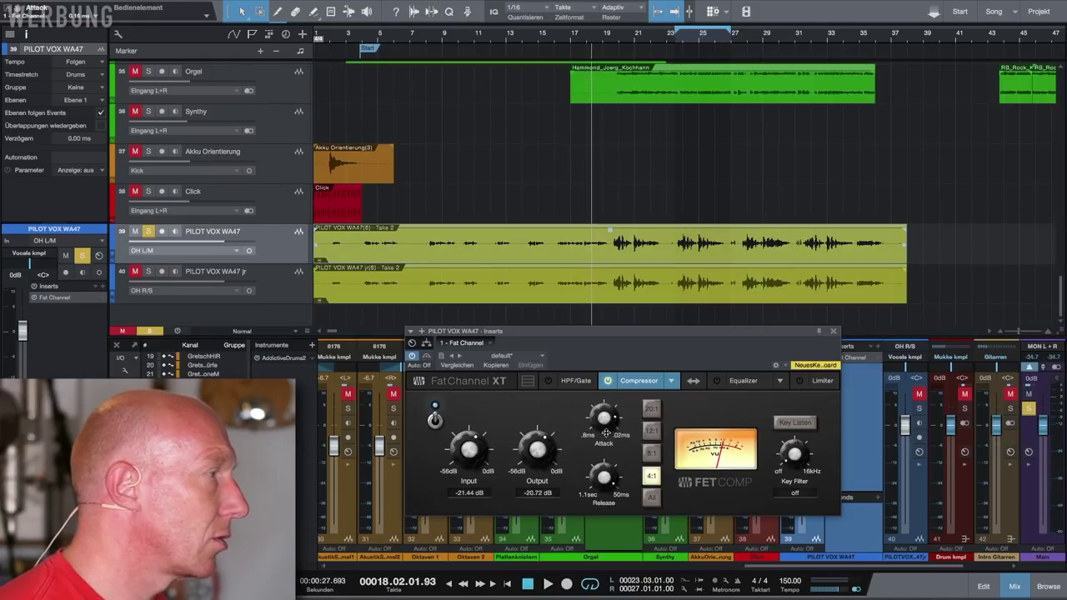
left_click(517, 41)
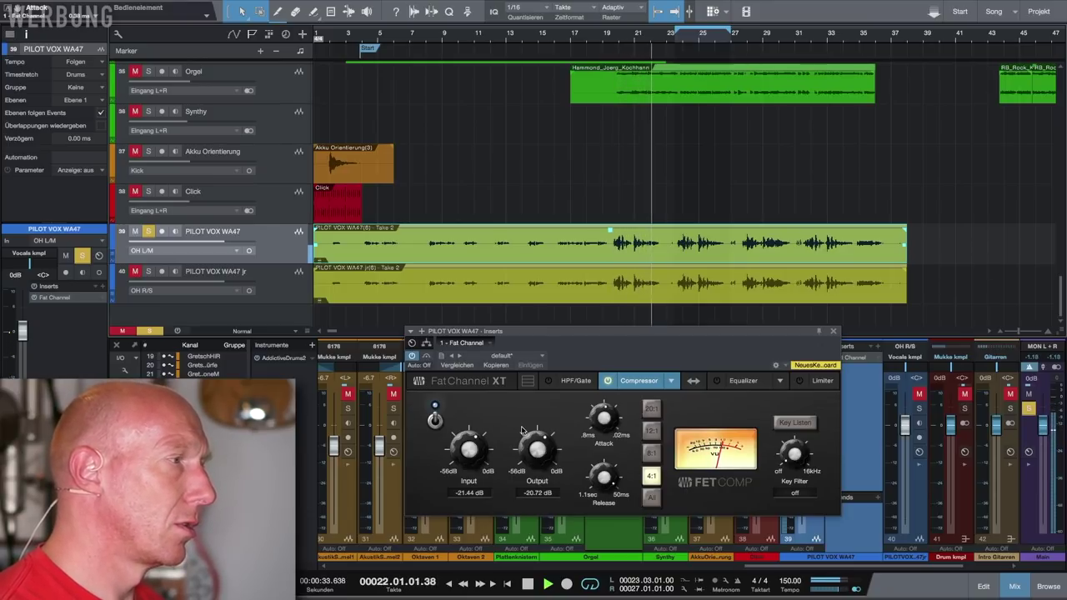
left_click(832, 331)
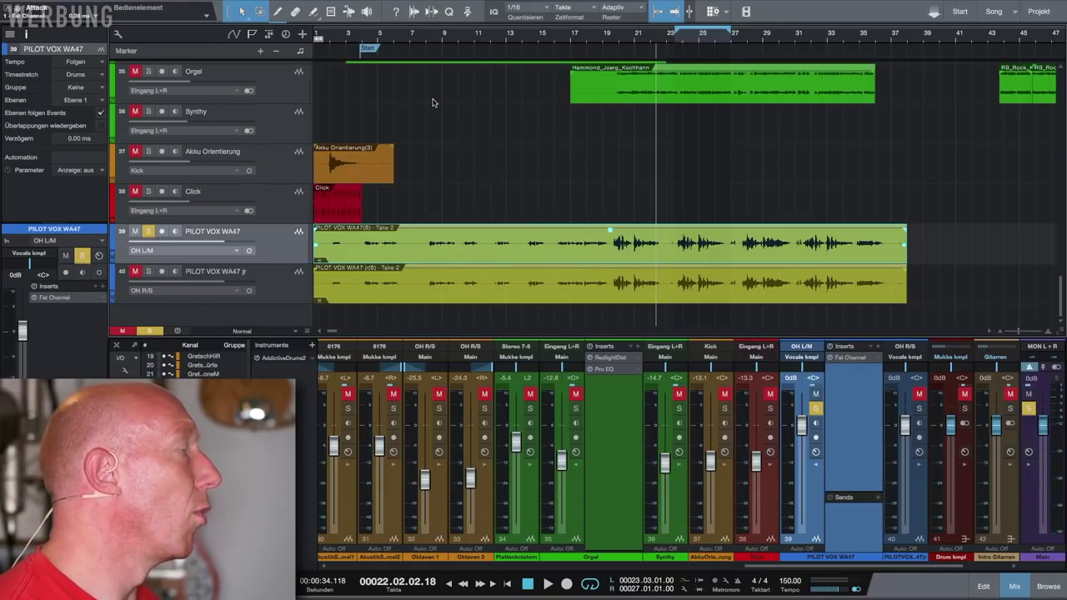
- Unsolo the PILOT VOX WA47 track and play the full mix from the song's start, turning looping off during playback
left_click(321, 39)
left_click(148, 230)
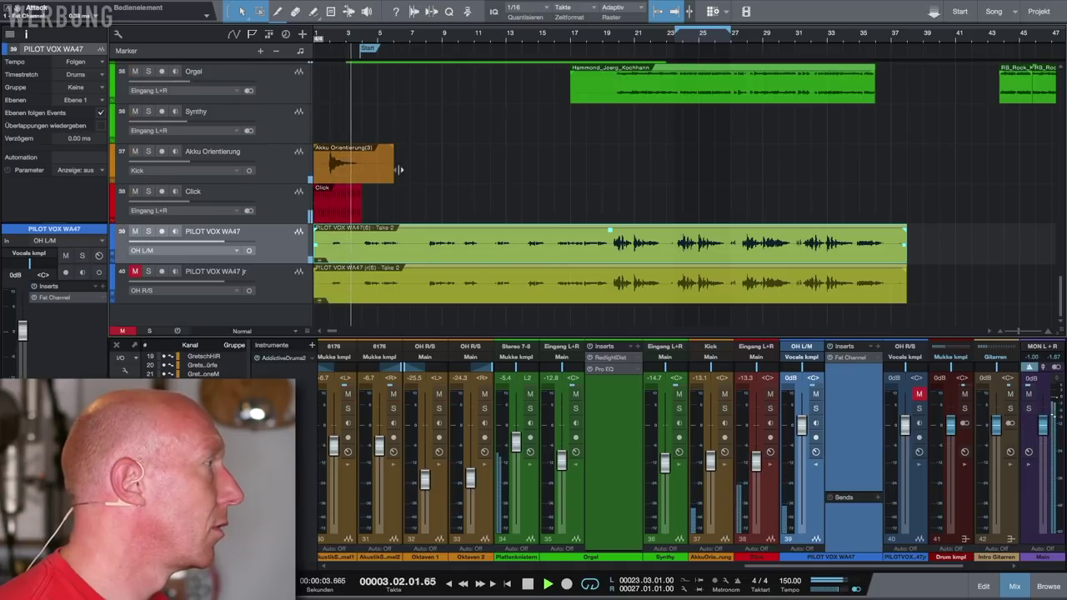
scroll(404, 161, "right", 2)
scroll(404, 161, "left", 2)
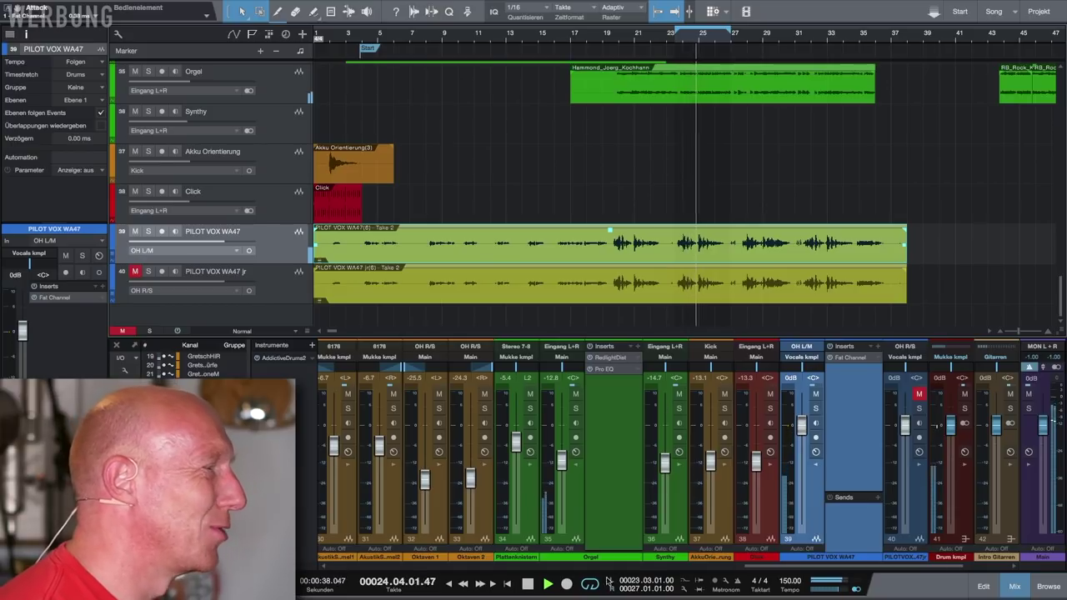
left_click(590, 587)
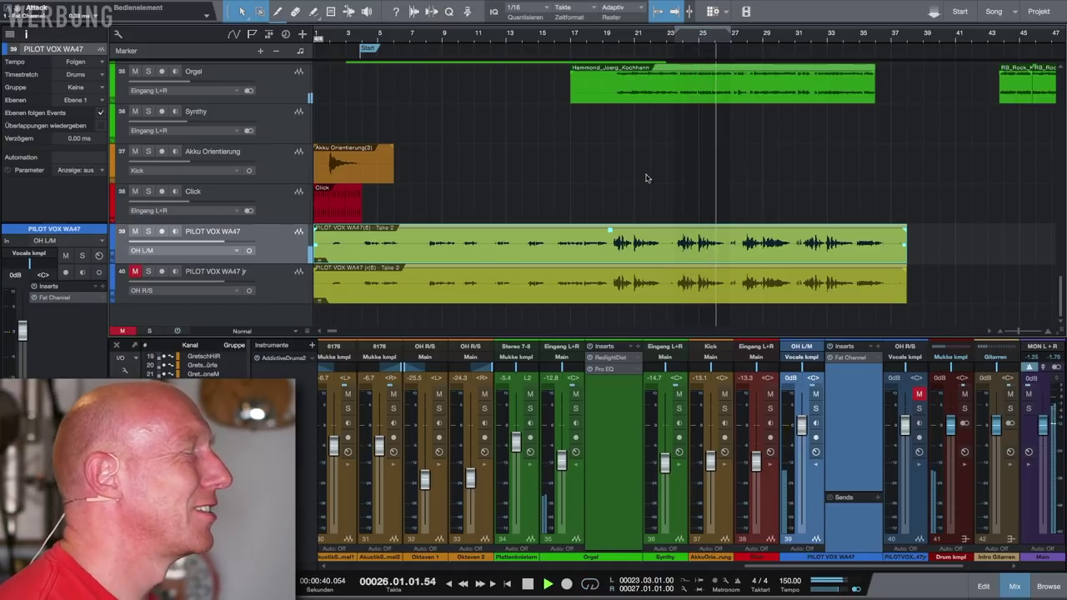